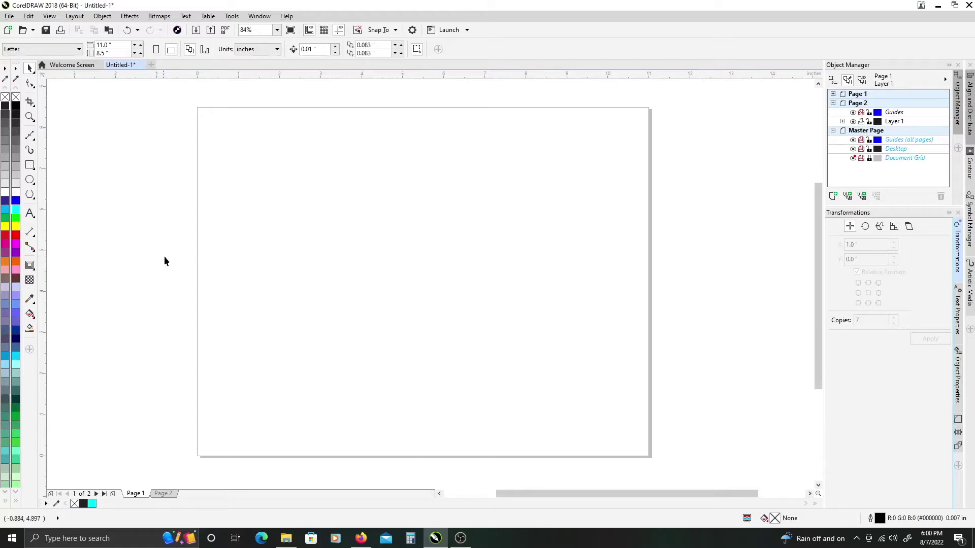
Draw a 3.5-inch square and centre it on the page at X 5.5, Y 4.25.
click(30, 166)
drag(360, 196, 512, 349)
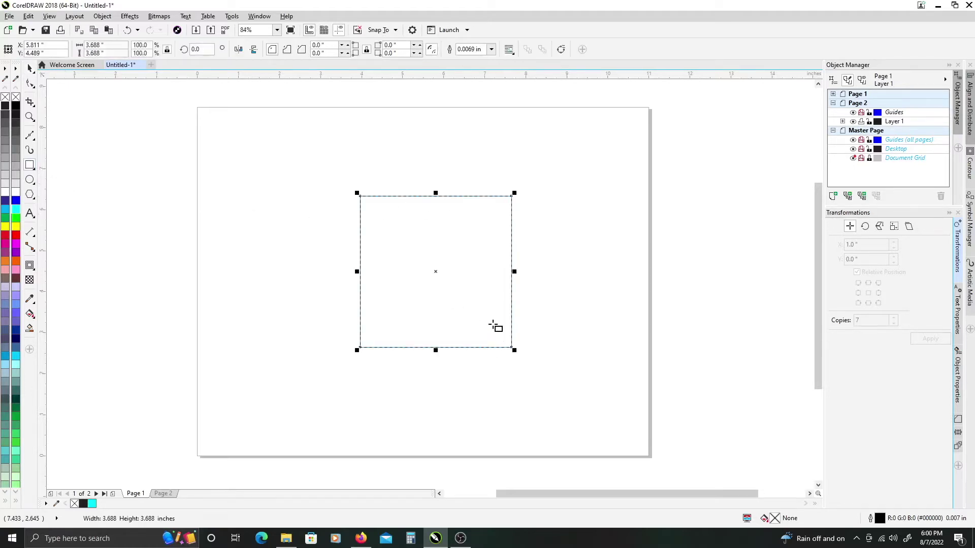
click(110, 45)
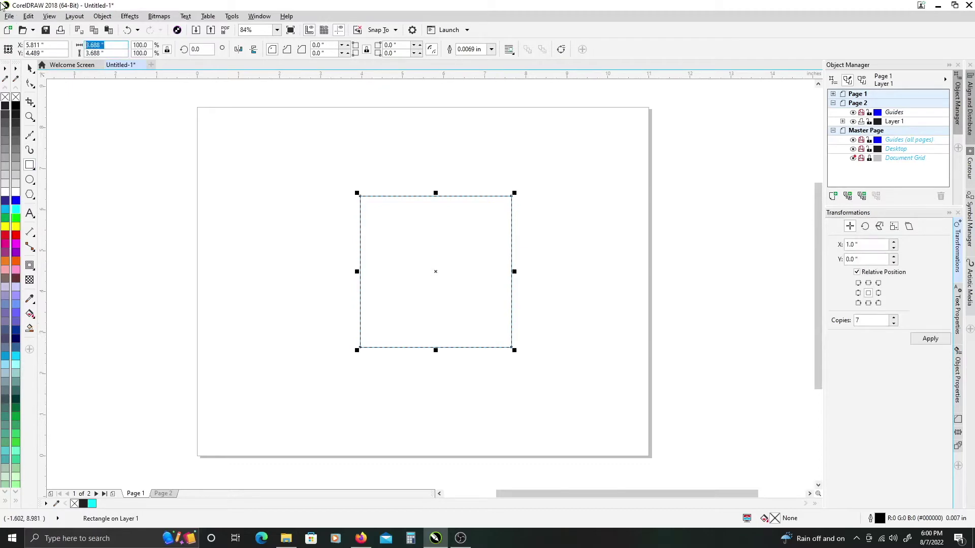
text(3.5)
key(Return)
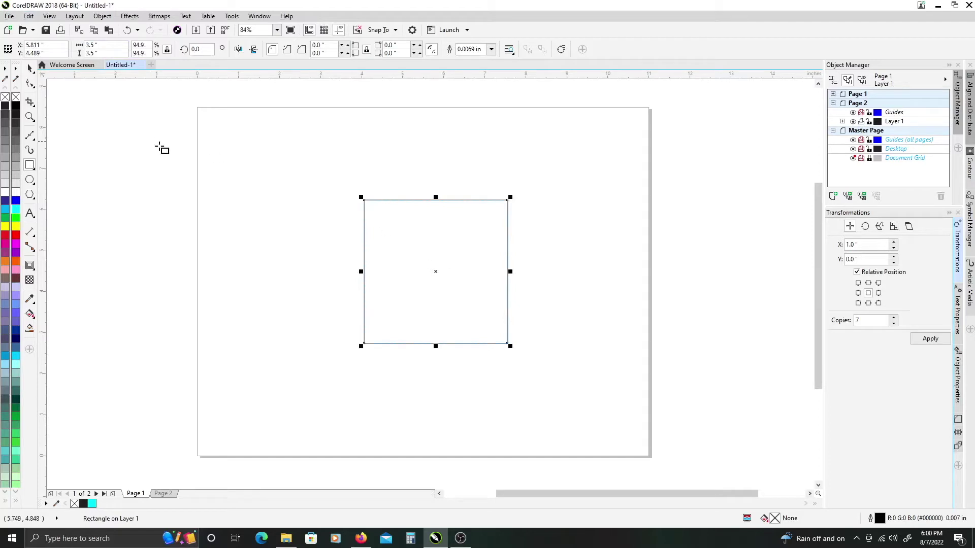
key(p)
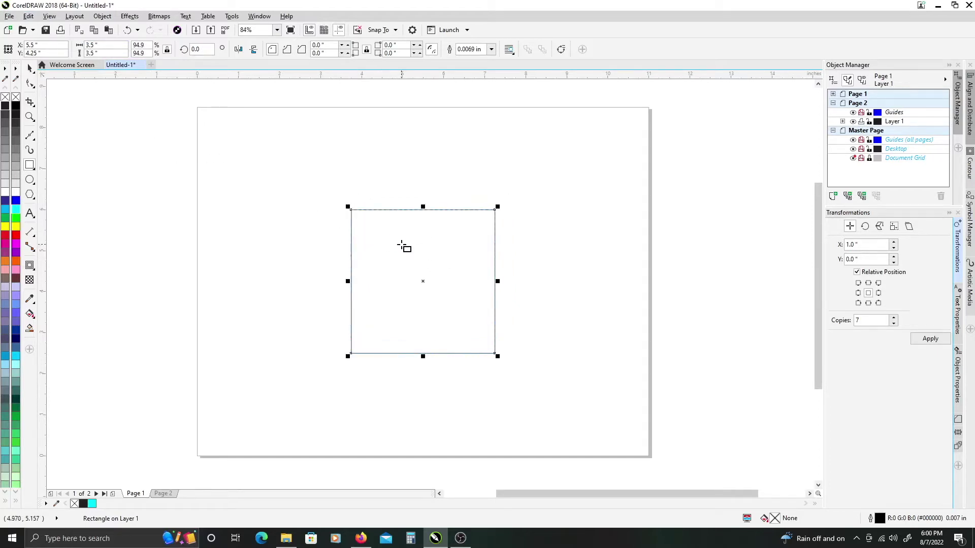
key(space)
click(178, 229)
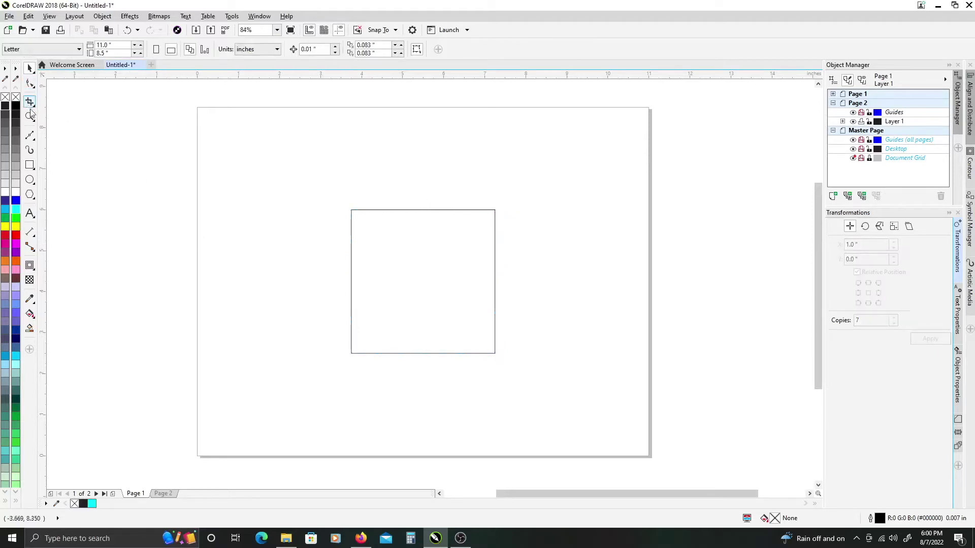
Draw a horizontal Bézier line across the square from left to right.
click(30, 138)
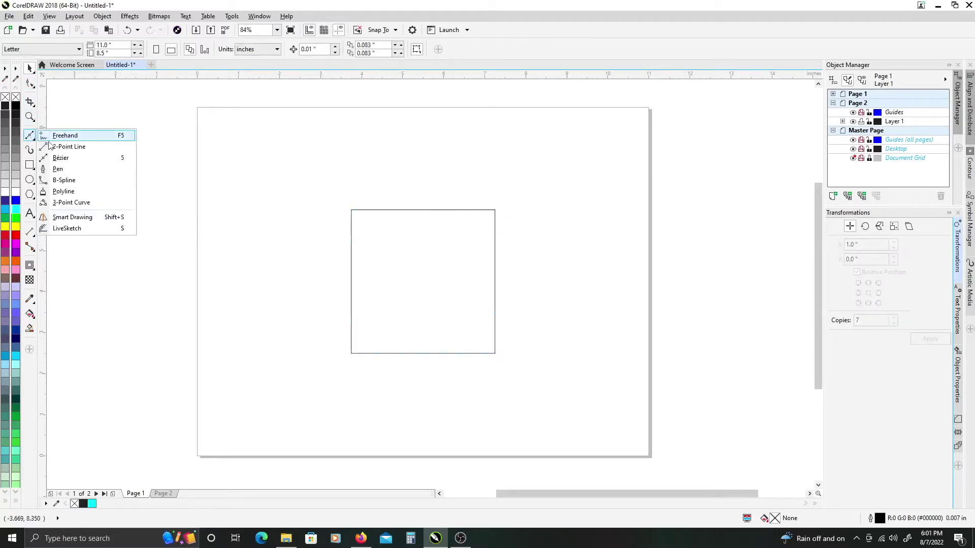
click(84, 160)
click(298, 279)
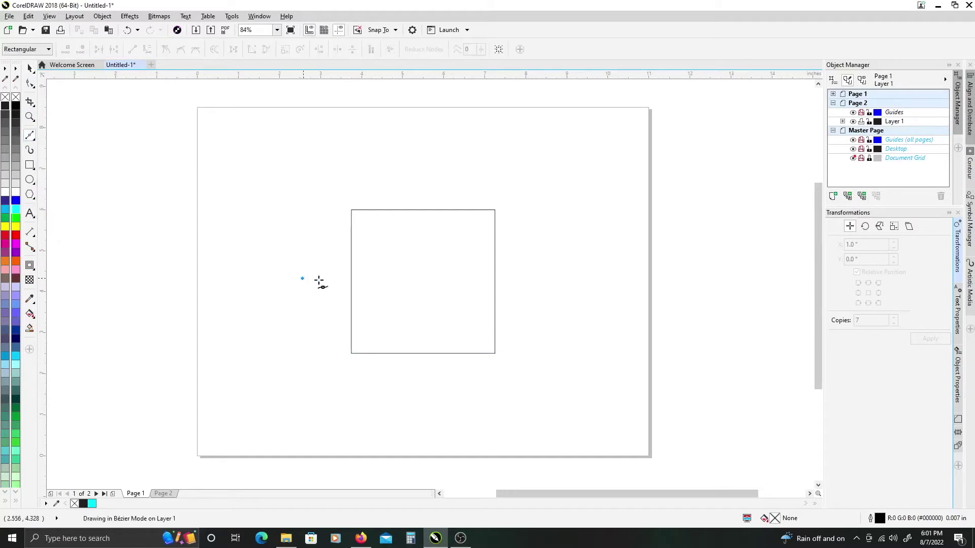
click(545, 278)
double_click(542, 284)
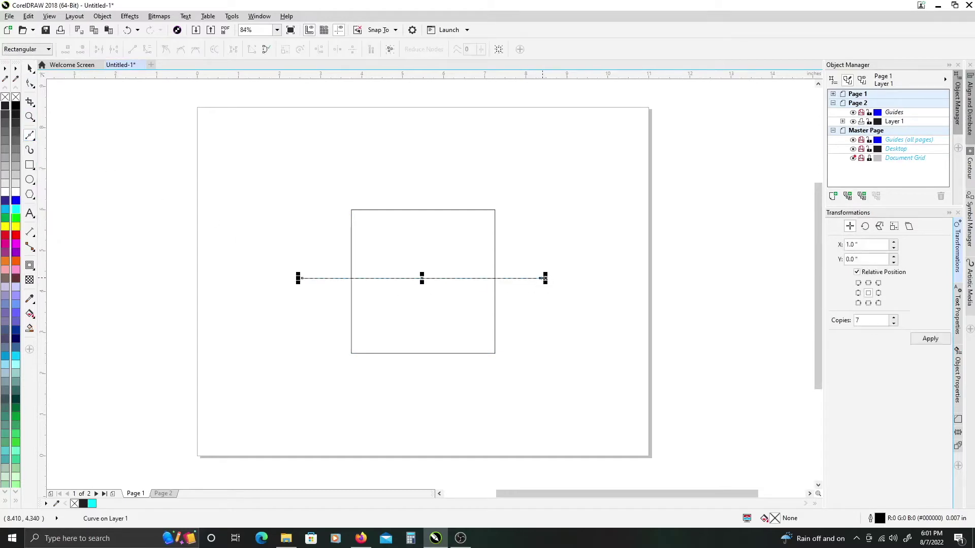
key(space)
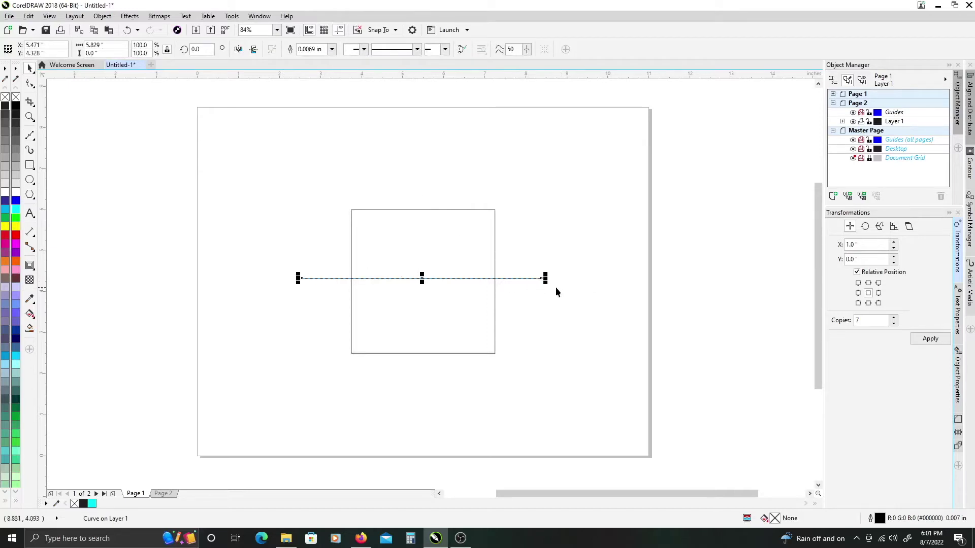
Add a vertical copy rotated 90°, centre both lines, and combine them into one cross.
click(531, 278)
drag(545, 275, 424, 178)
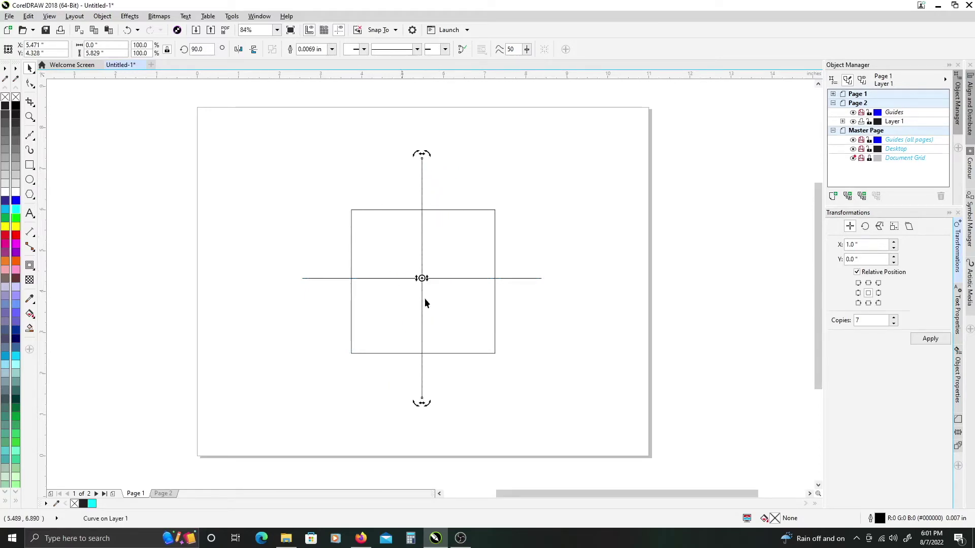
shift+click(521, 279)
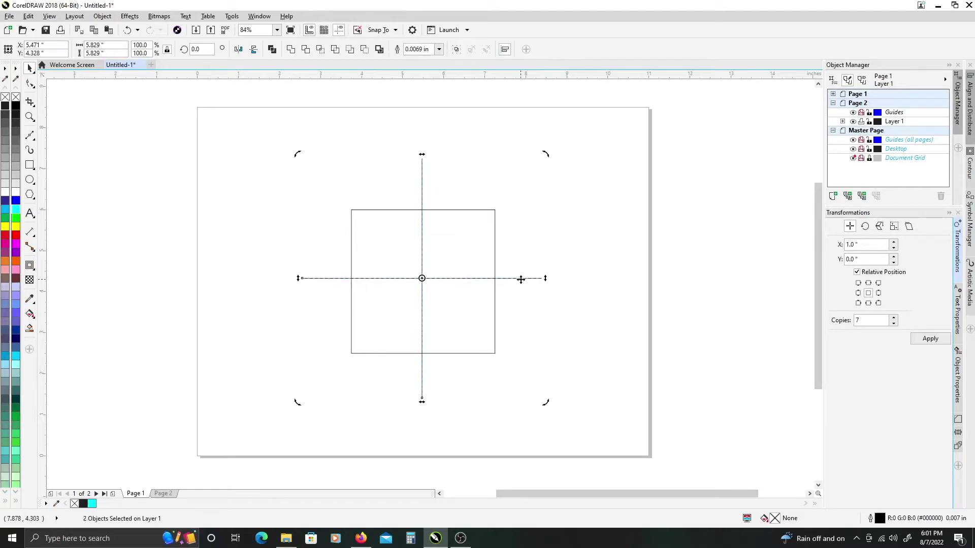
key(p)
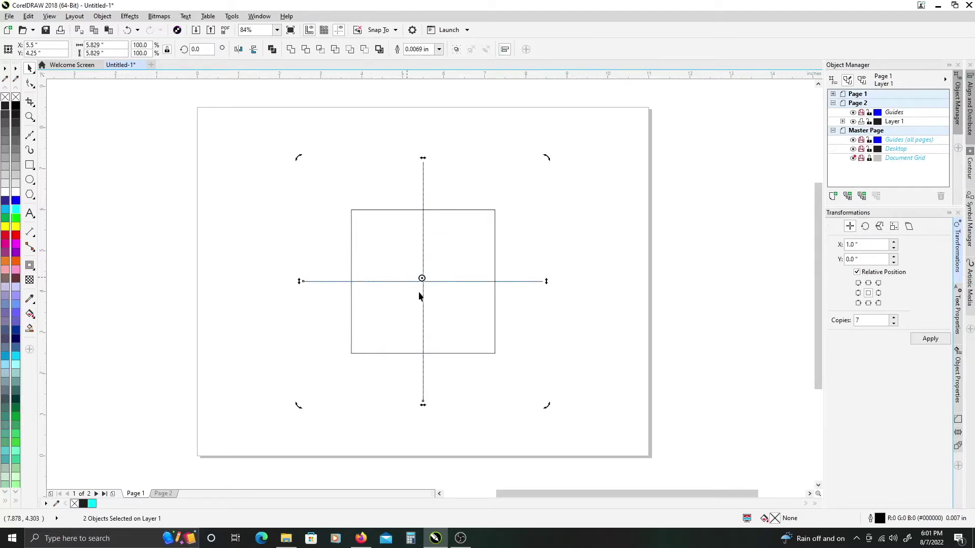
click(272, 49)
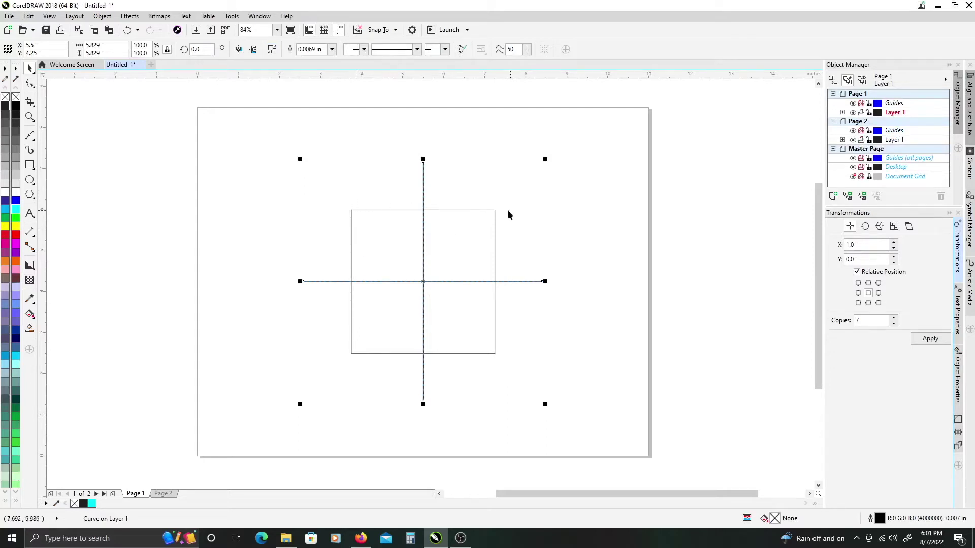
click(387, 210)
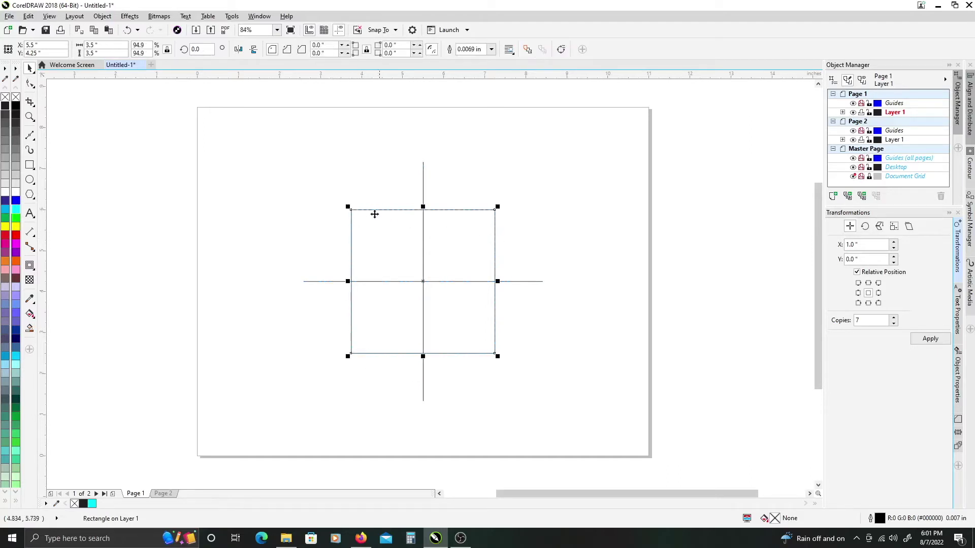
click(423, 186)
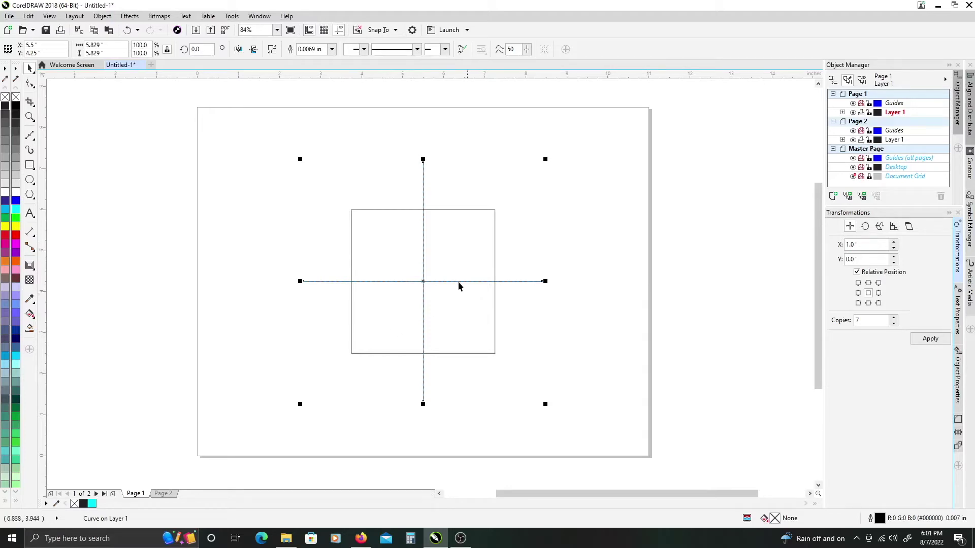
Draw a 1.708-inch square at the page centre and rotate it 45° into a diamond.
scroll(415, 285, up, 2)
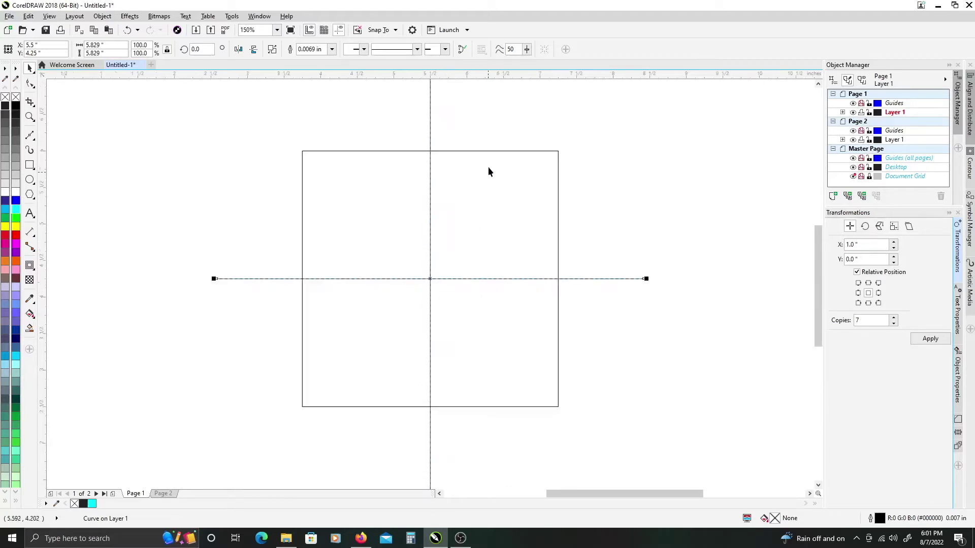
click(245, 148)
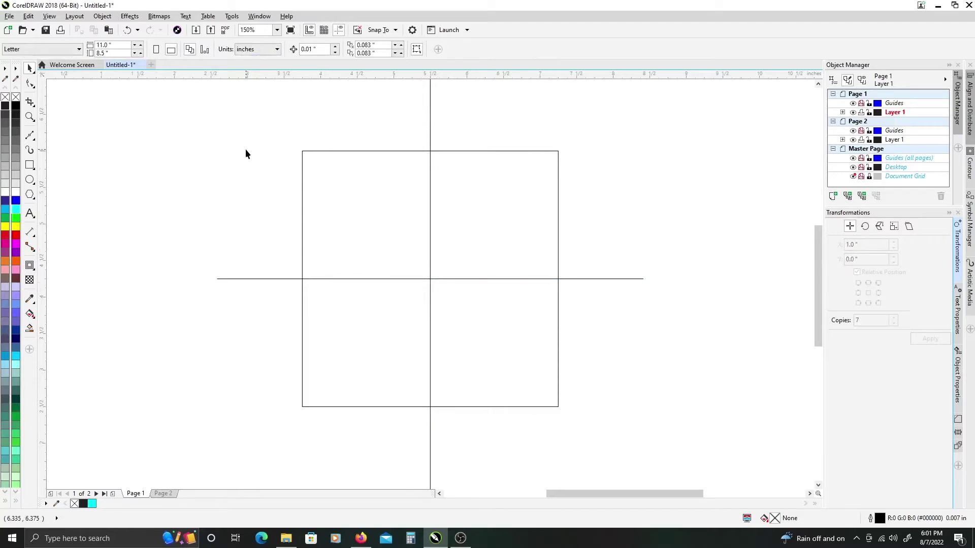
click(30, 165)
drag(390, 238, 512, 339)
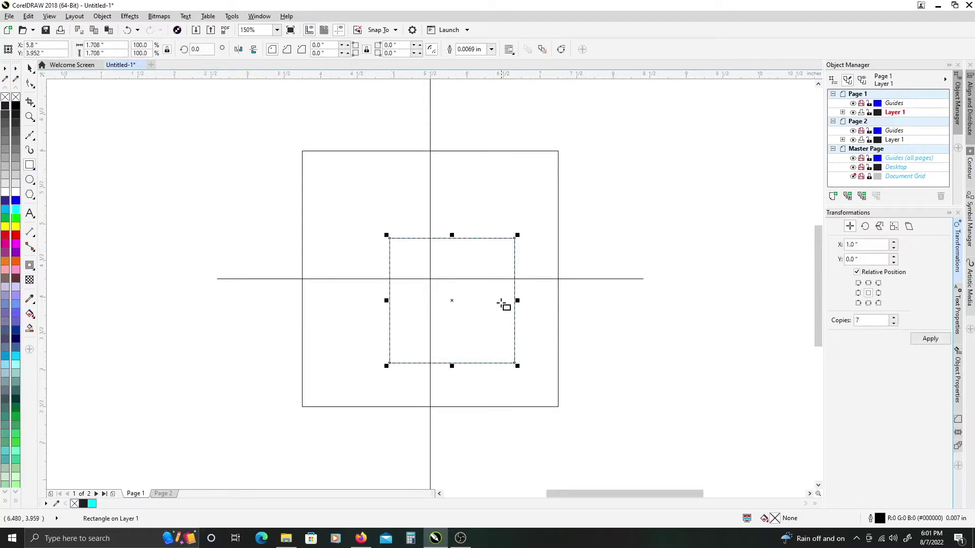
key(p)
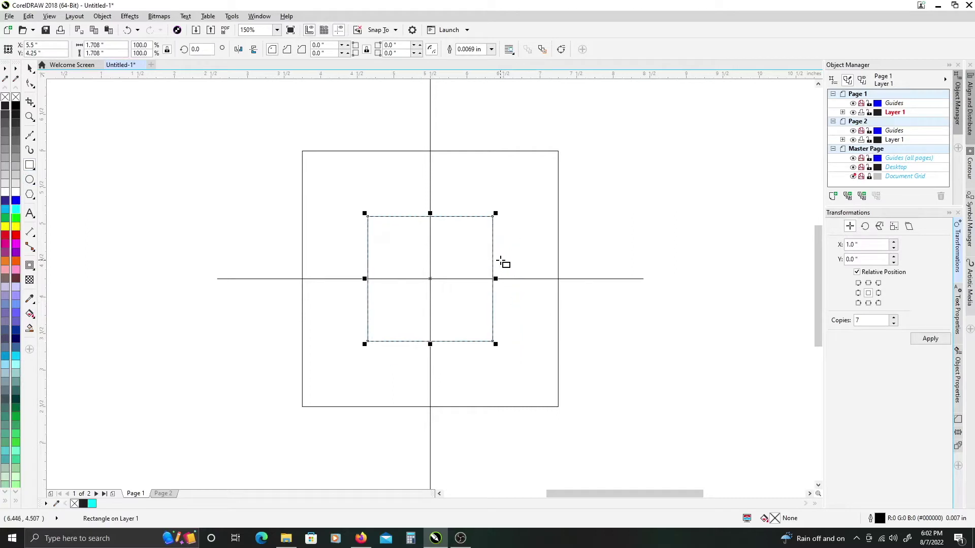
key(space)
click(493, 225)
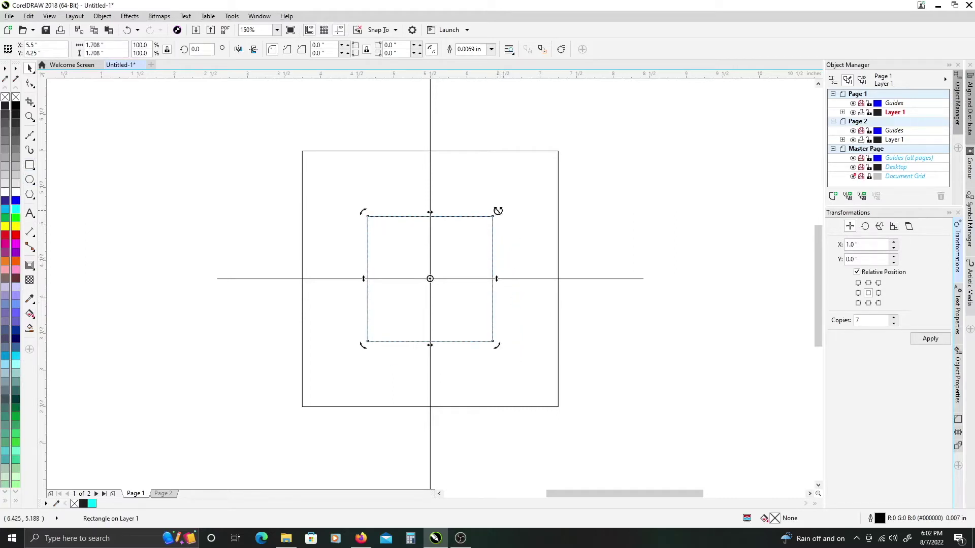
drag(498, 211, 429, 192)
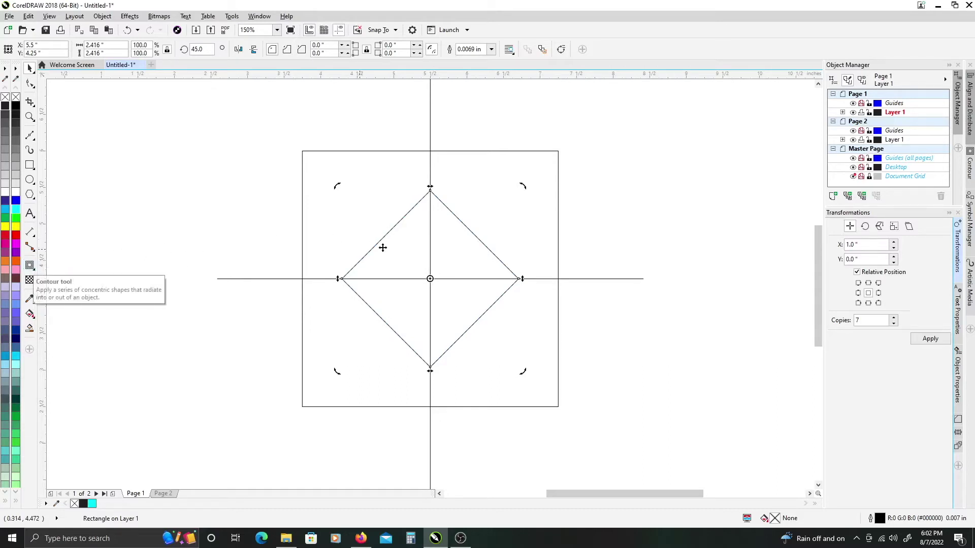
Add an outside contour to the diamond with a 0.25-inch offset.
click(30, 266)
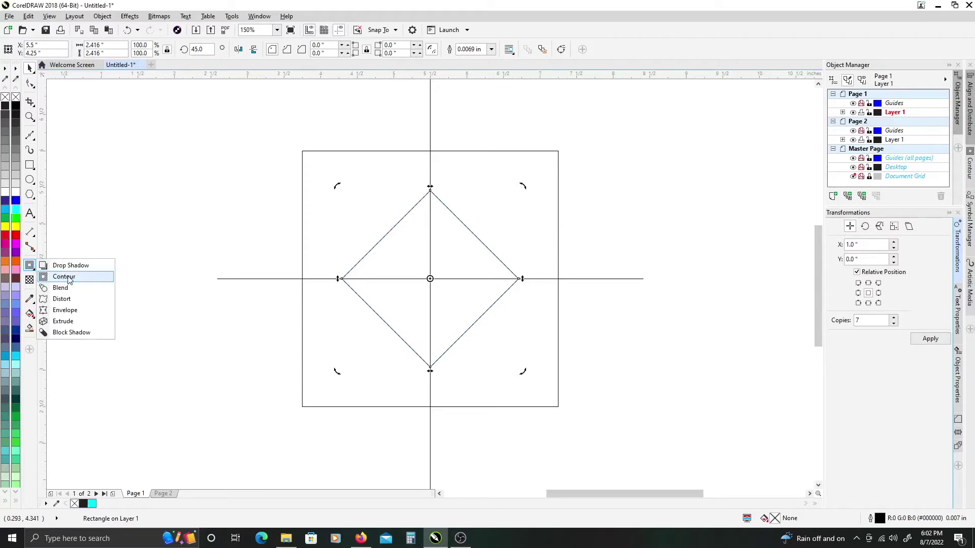
click(66, 277)
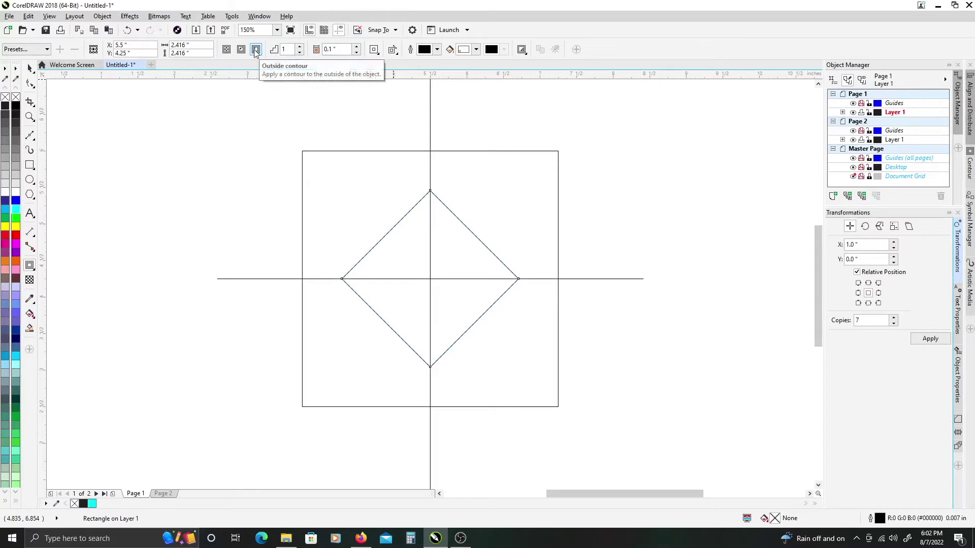
click(256, 50)
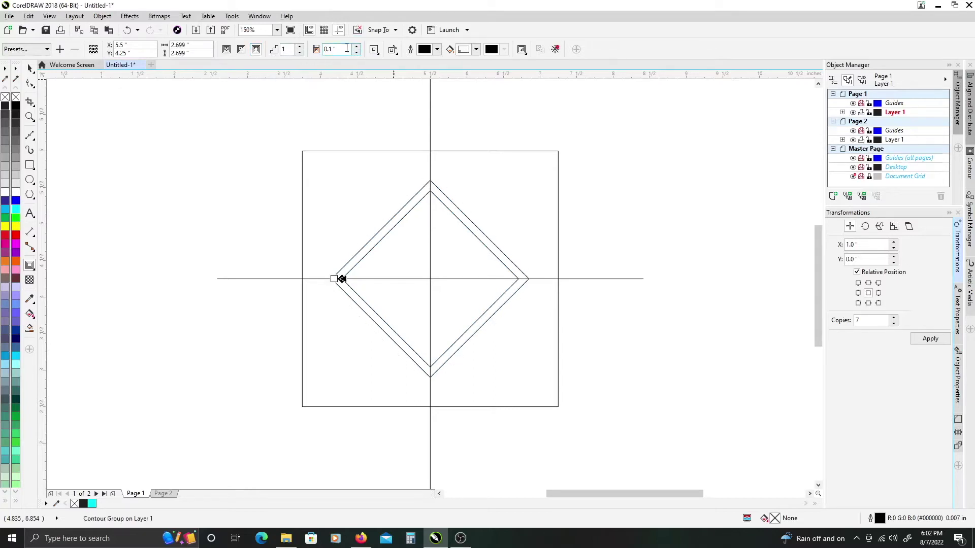
text(0.2)
key(Return)
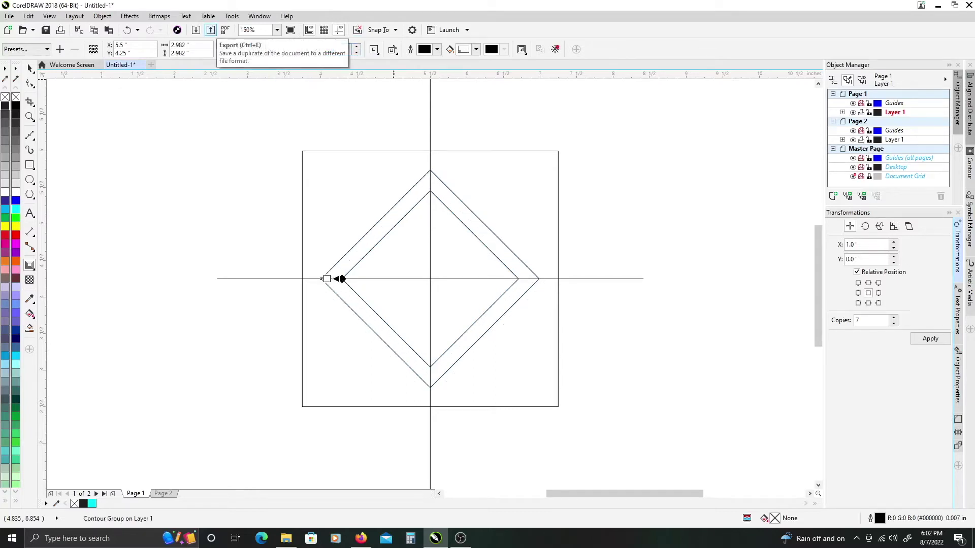
click(357, 47)
click(357, 46)
click(357, 47)
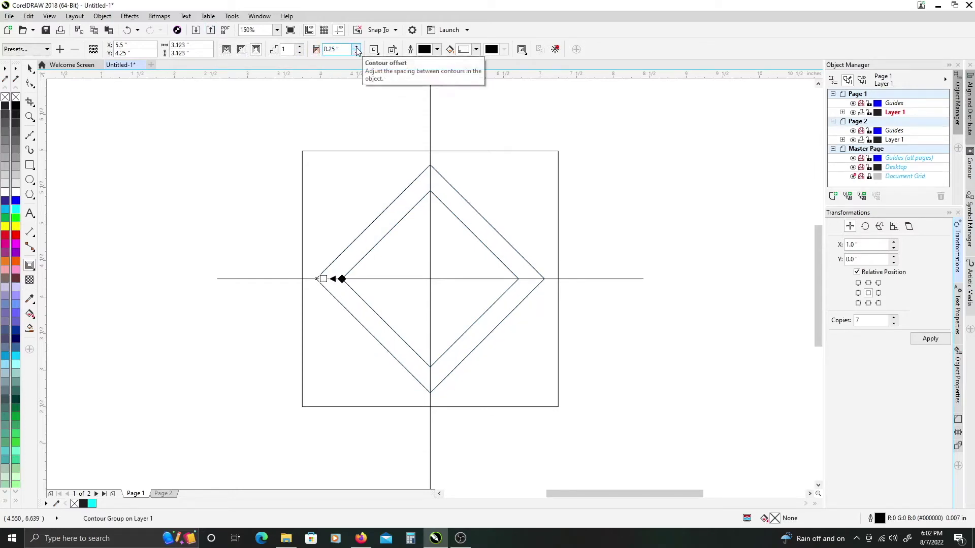
click(357, 47)
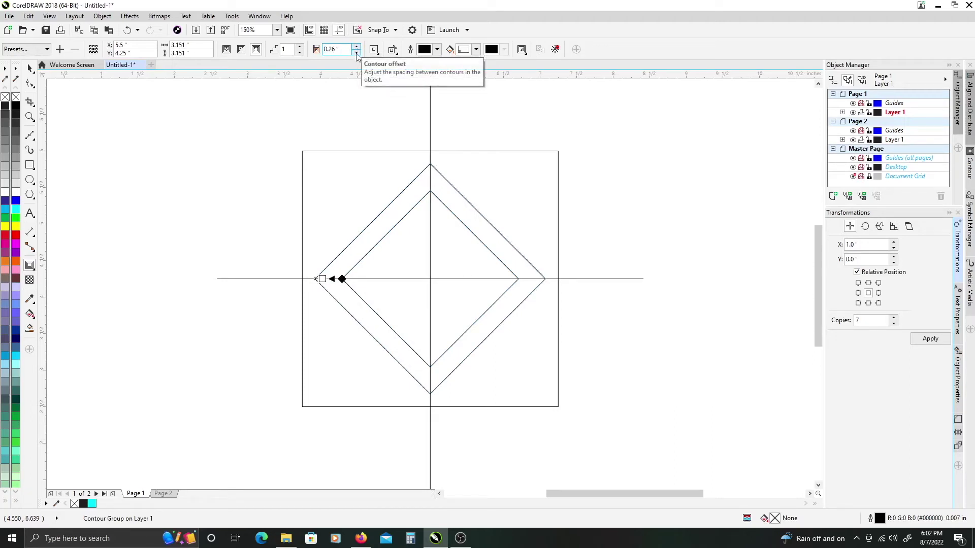
click(357, 52)
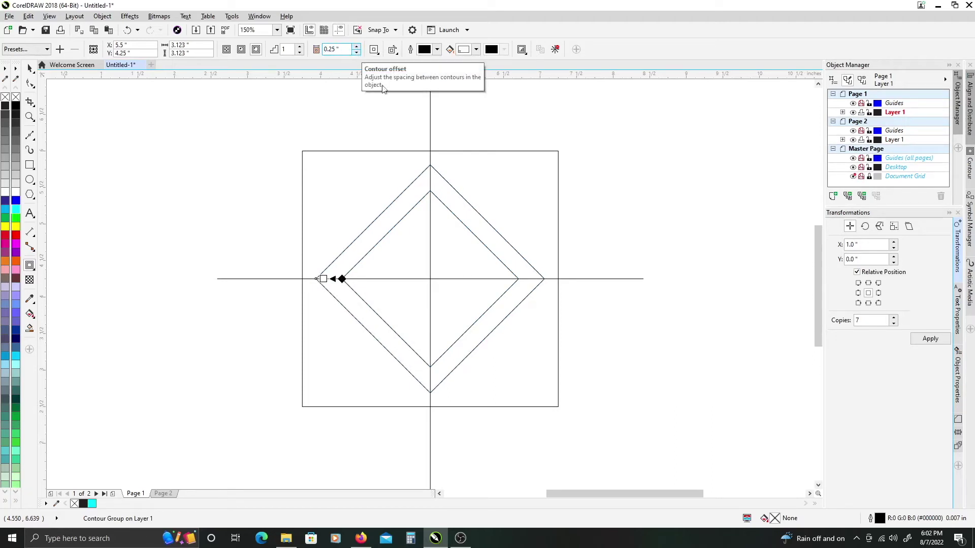
key(space)
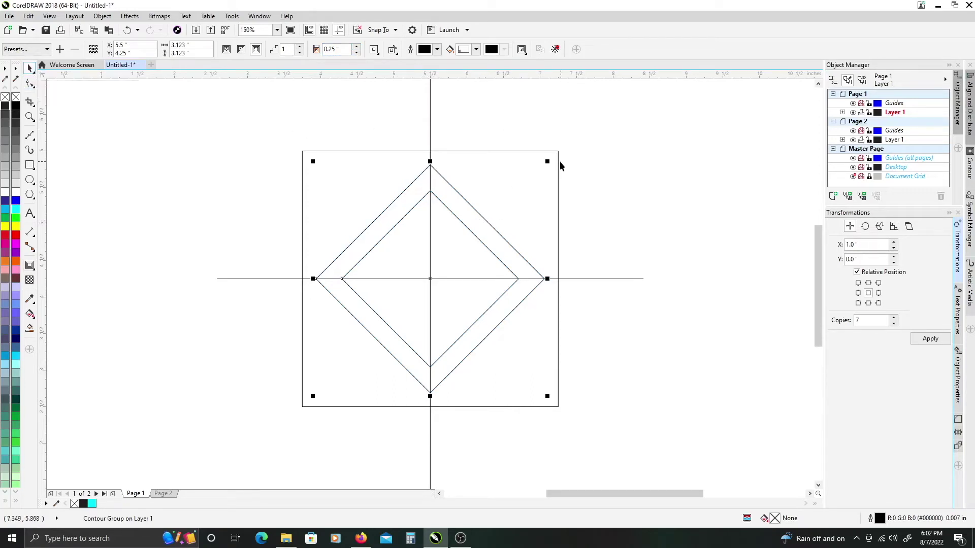
Scale the contoured diamond up to 4.684 inches so its points extend past the square.
drag(548, 162, 605, 104)
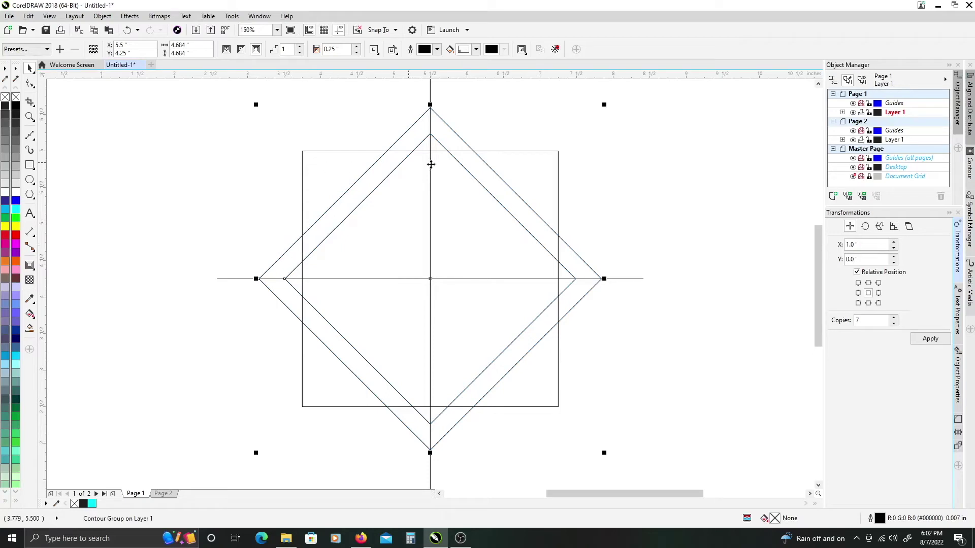
Give the square frame a red outline.
click(557, 210)
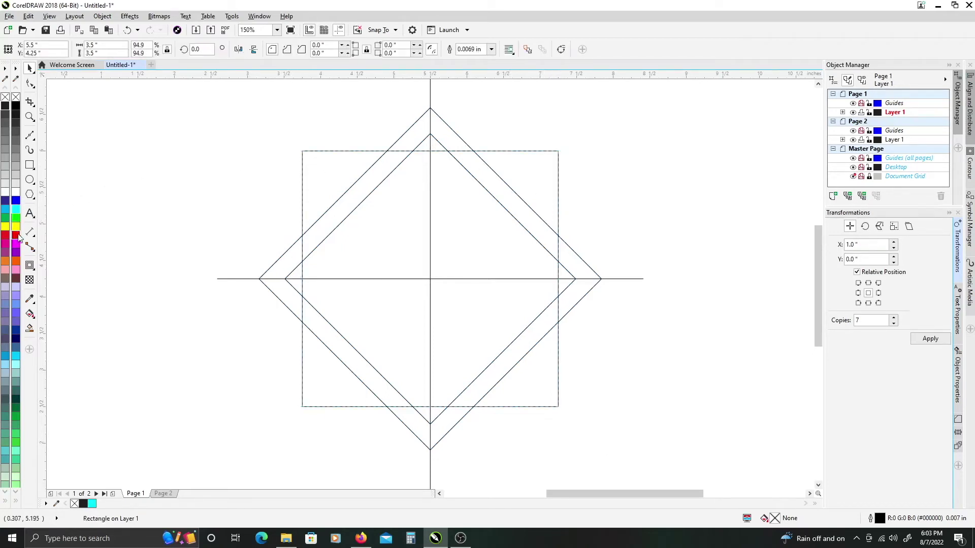
right_click(15, 236)
click(312, 146)
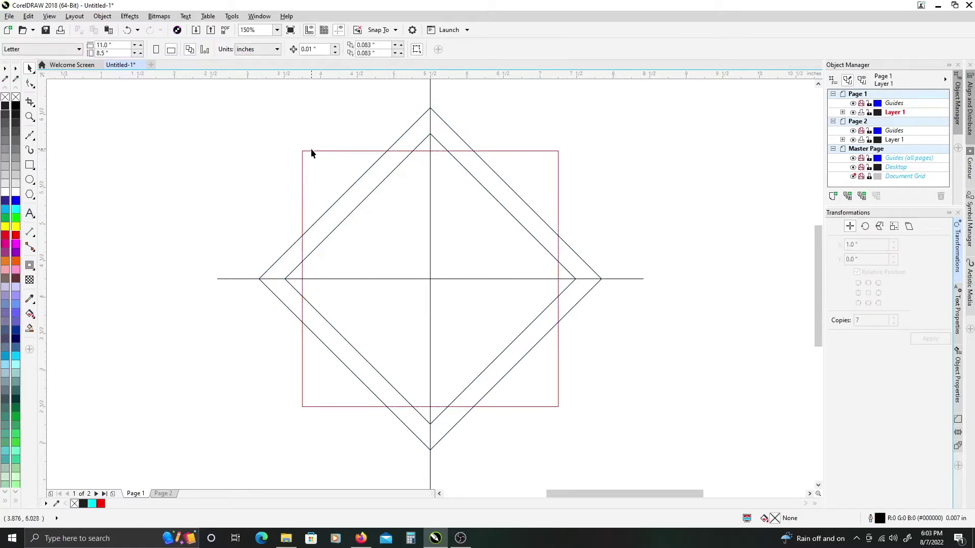
click(320, 220)
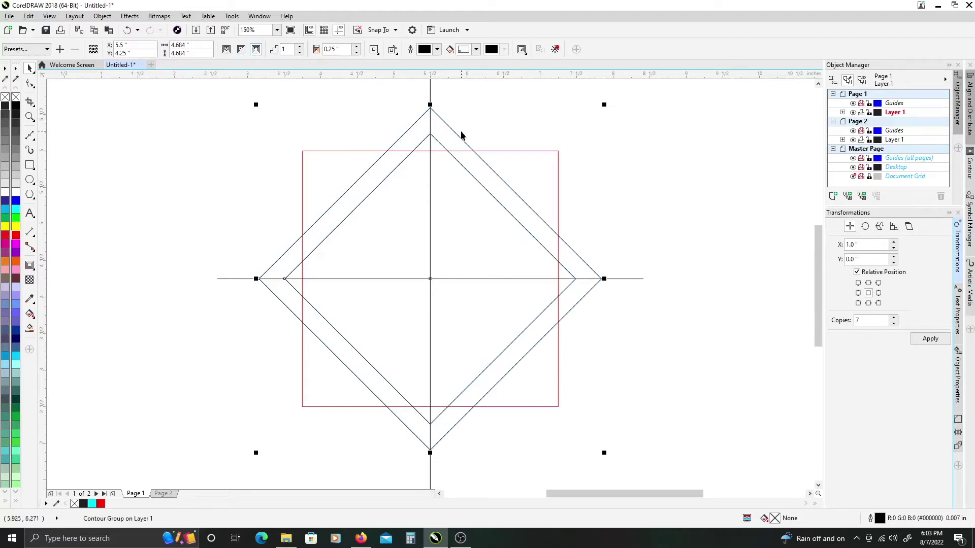
Pull a smaller centred copy of the double-line diamond, sized to about 2.71 inches.
click(440, 145)
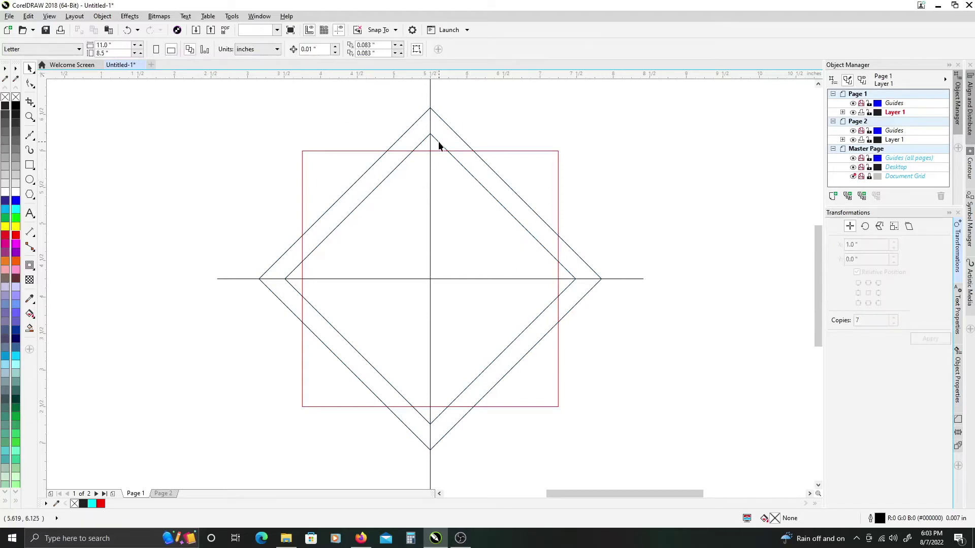
click(440, 145)
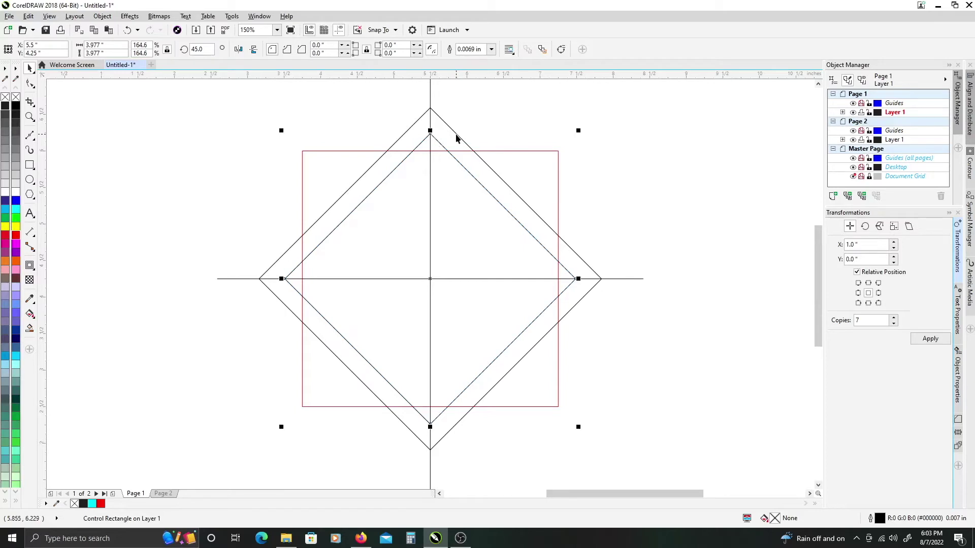
click(457, 135)
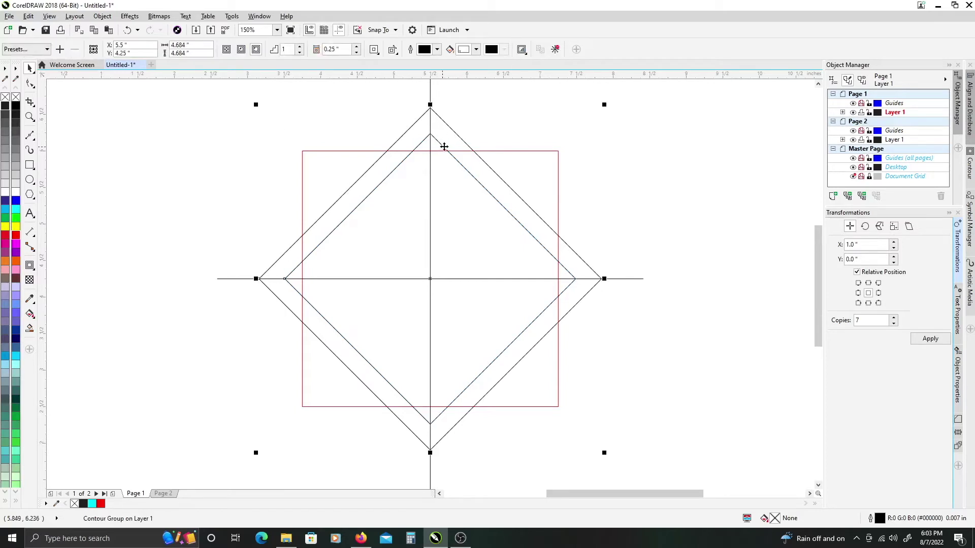
click(471, 177)
drag(606, 106, 536, 176)
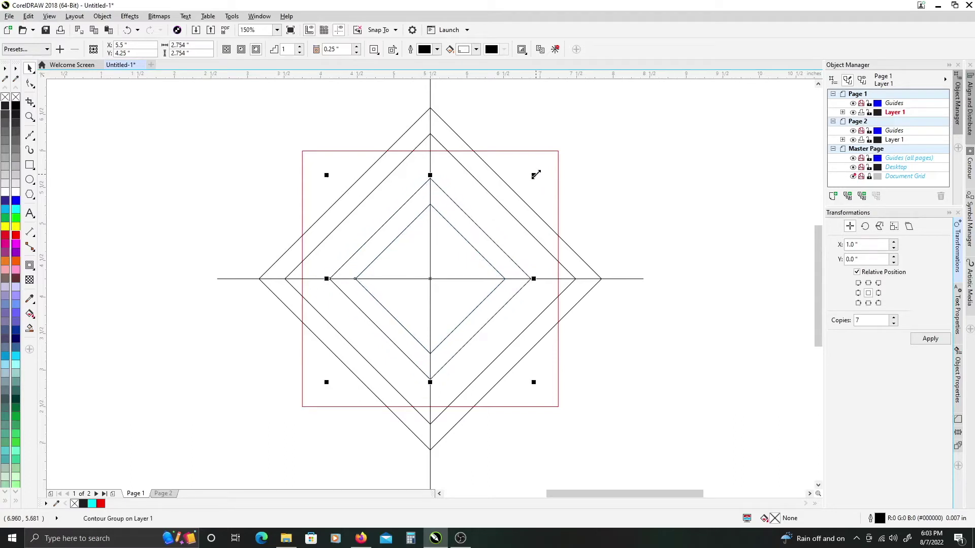
drag(535, 175, 533, 175)
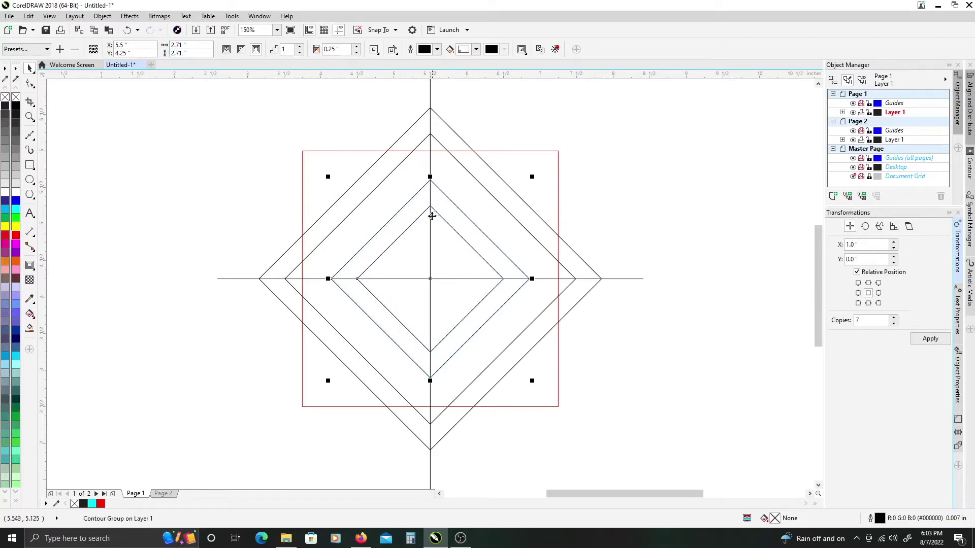
Leave a 45°-rotated copy of the inner diamond pair as a double-line square, enlarged to about 2.76 inches.
click(465, 216)
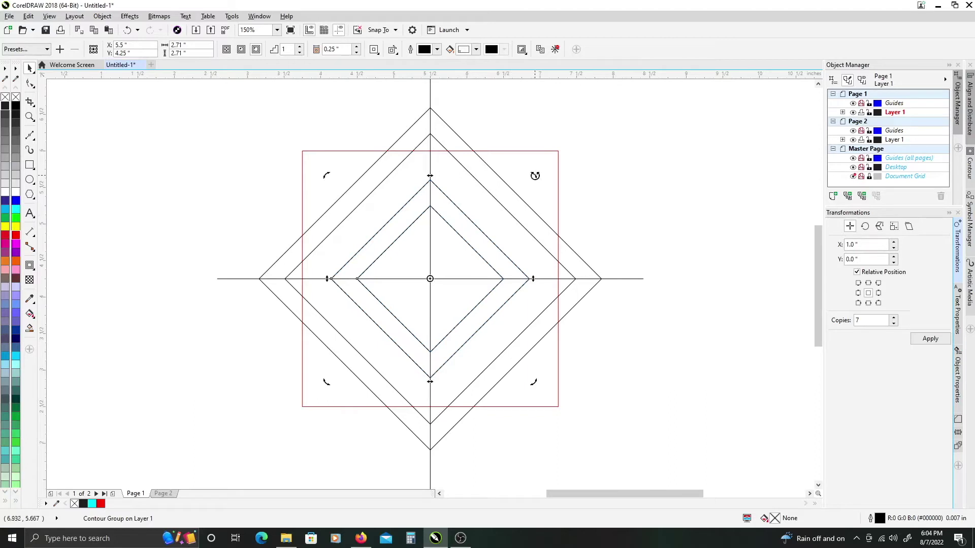
drag(533, 175, 557, 274)
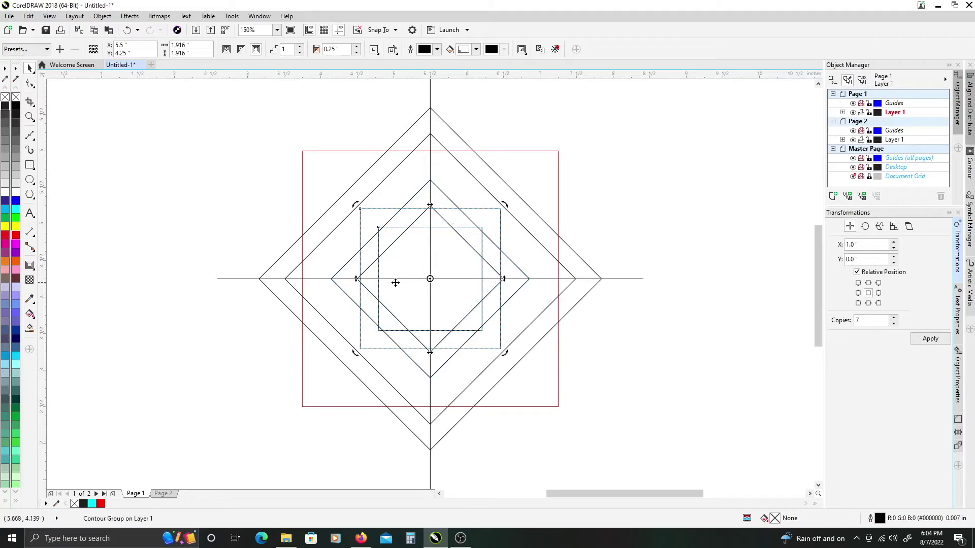
click(496, 220)
click(500, 228)
drag(502, 205, 542, 165)
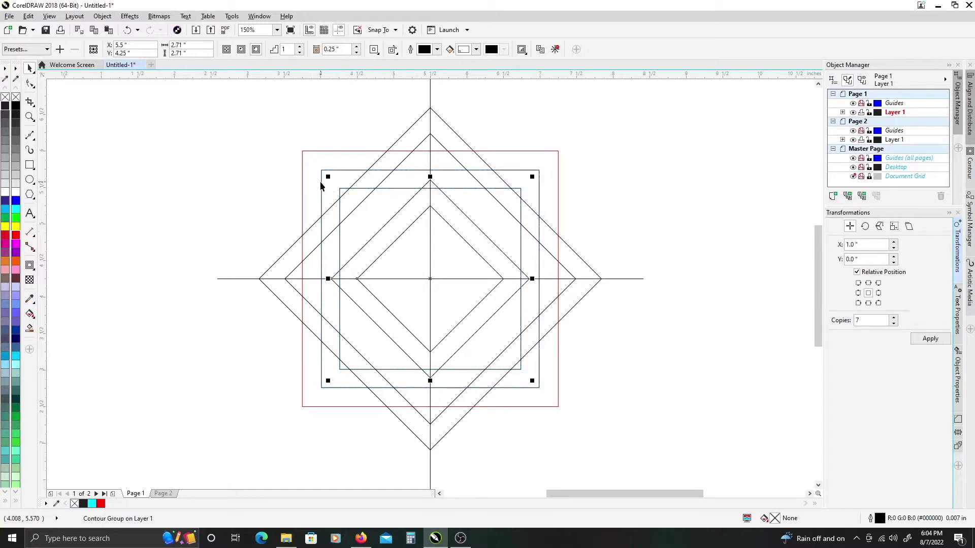
drag(328, 174, 325, 175)
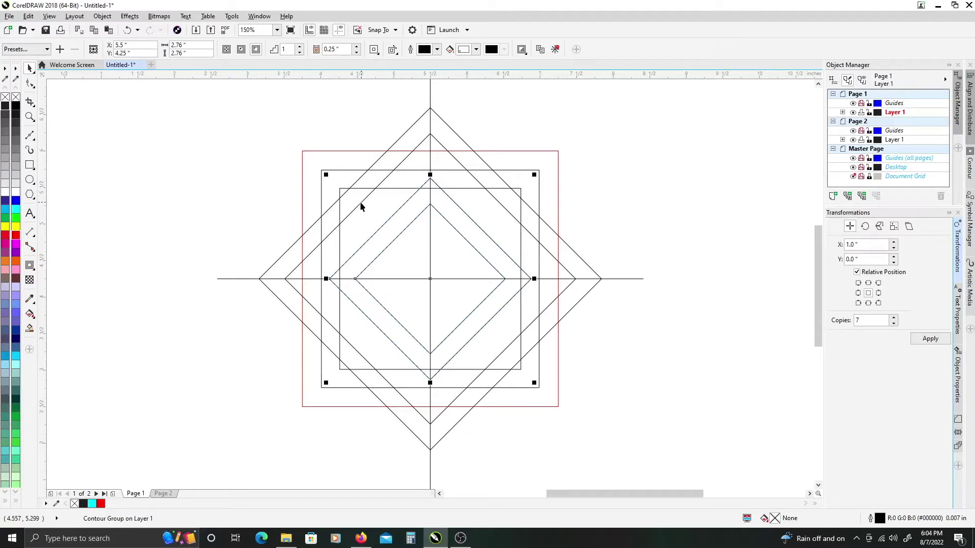
Make a smaller 1.606-inch copy of the double-line square, centred inside the innermost diamond.
click(390, 188)
click(401, 169)
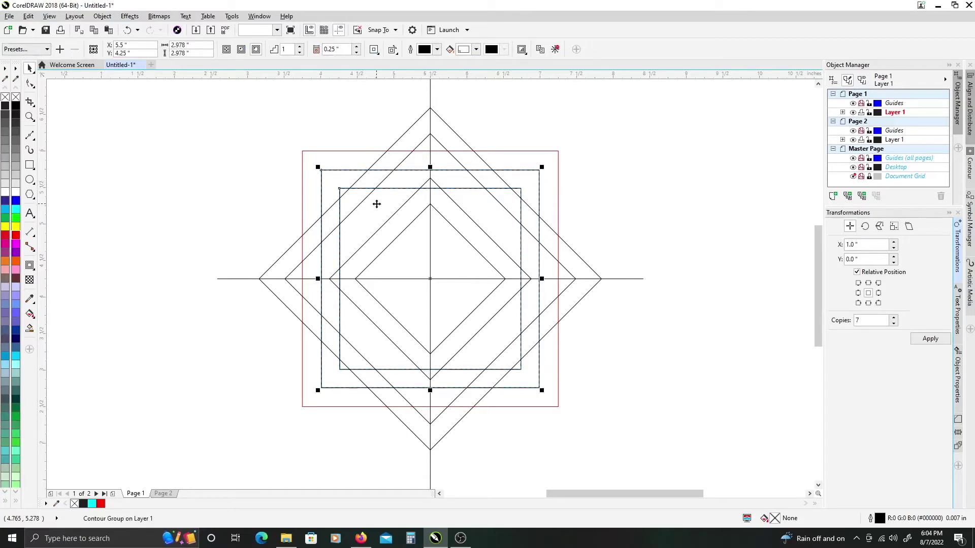
drag(544, 164, 496, 214)
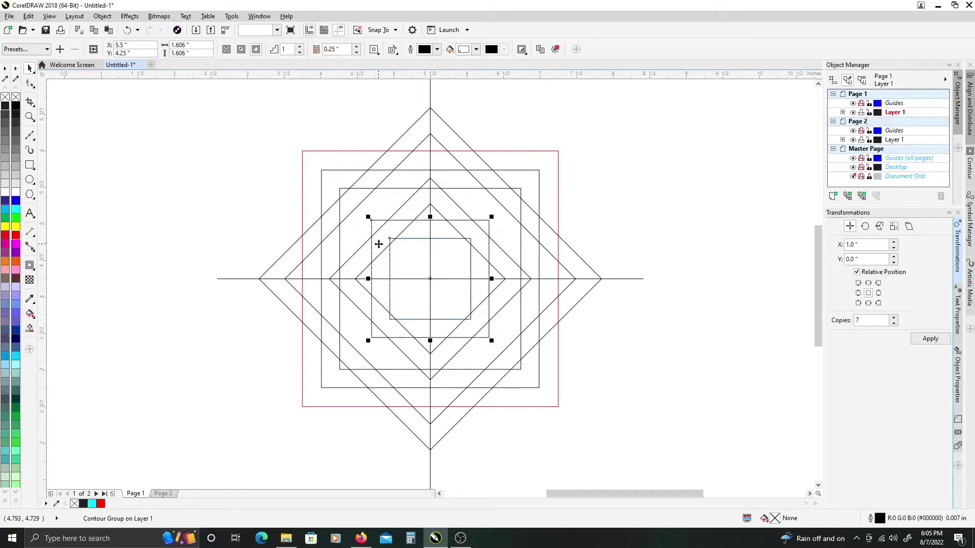
Break apart, combine and fill black the small square pair and the inner diamond pair.
shift+click(379, 244)
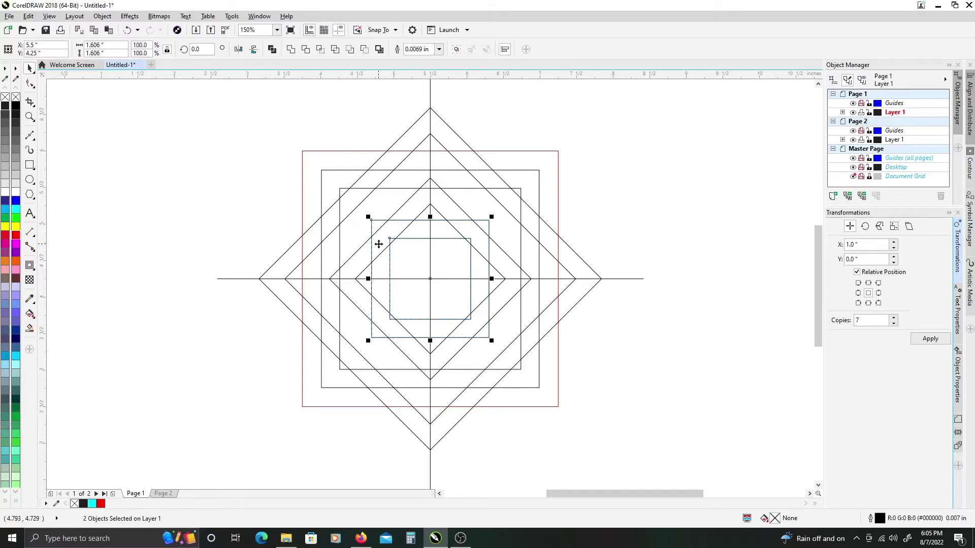
click(272, 50)
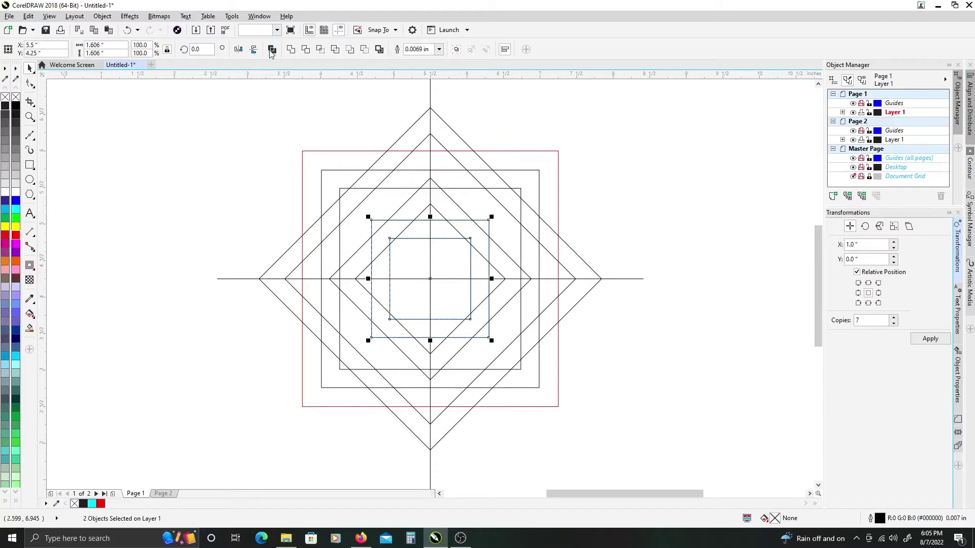
click(15, 107)
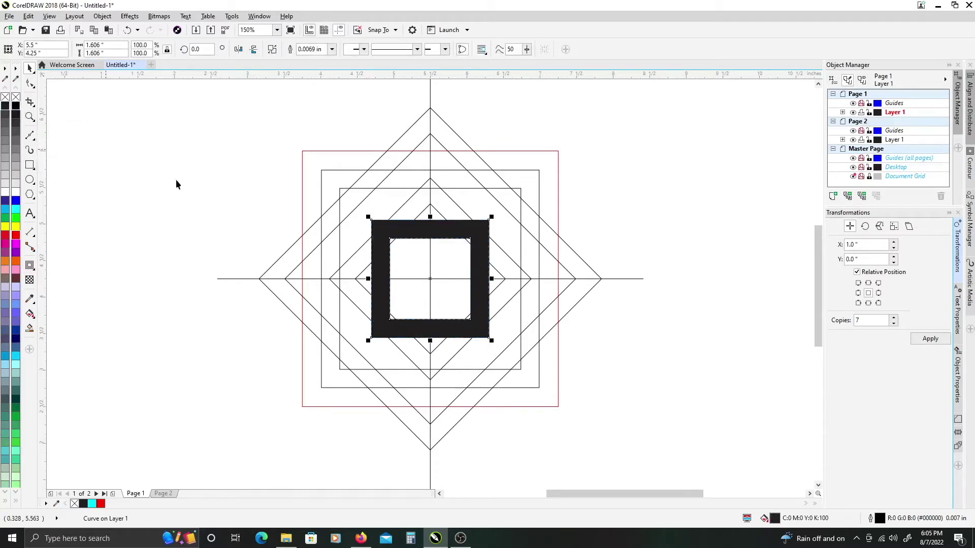
click(356, 253)
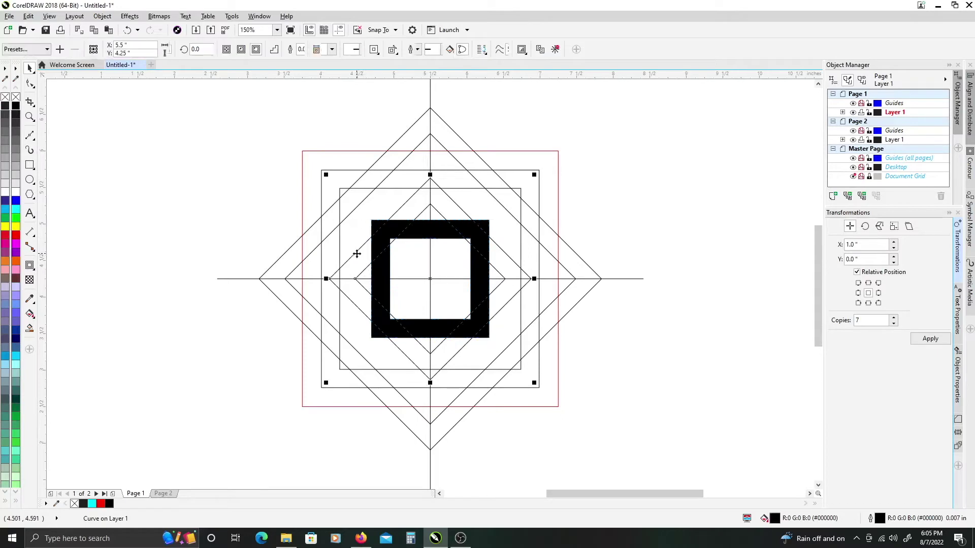
shift+click(345, 208)
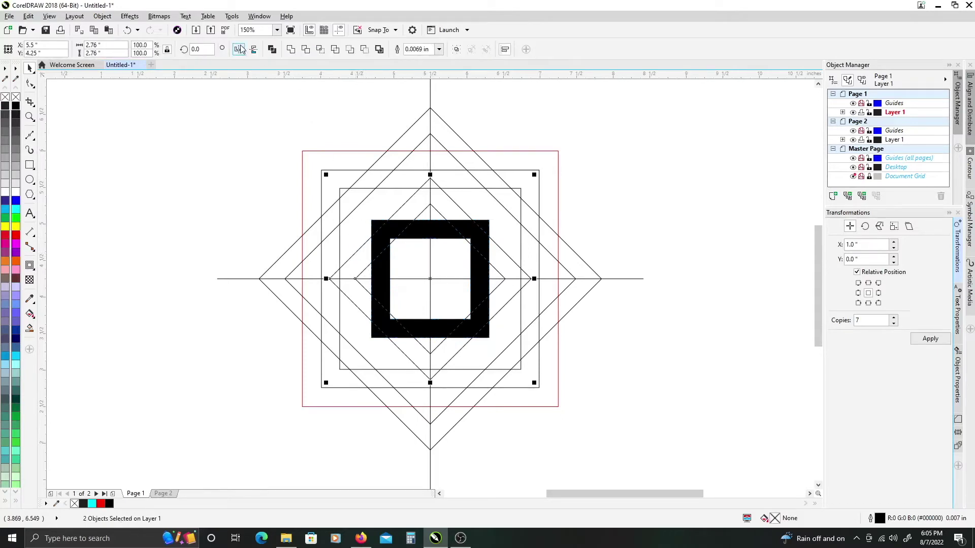
click(360, 220)
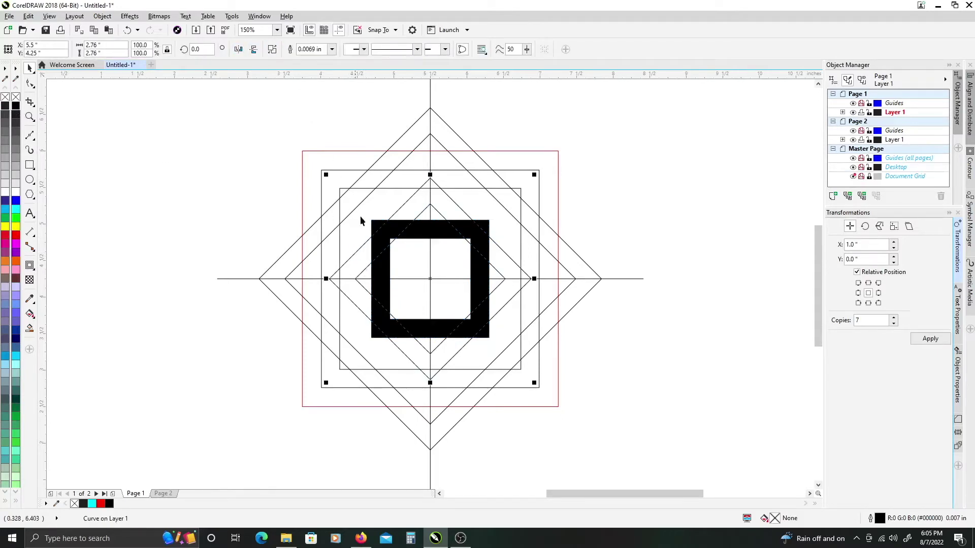
click(5, 105)
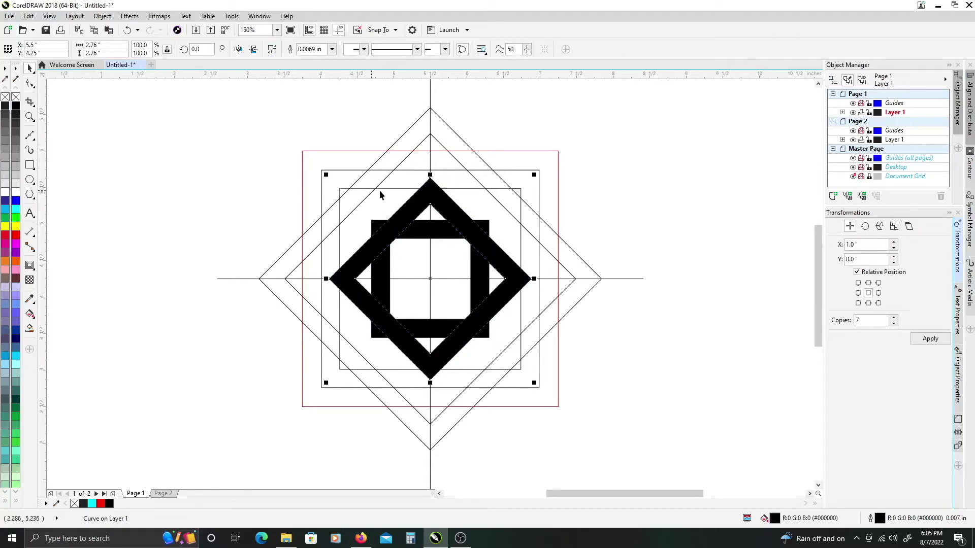
Turn the larger square pair and outer diamond pair into solid black bands as well.
click(408, 171)
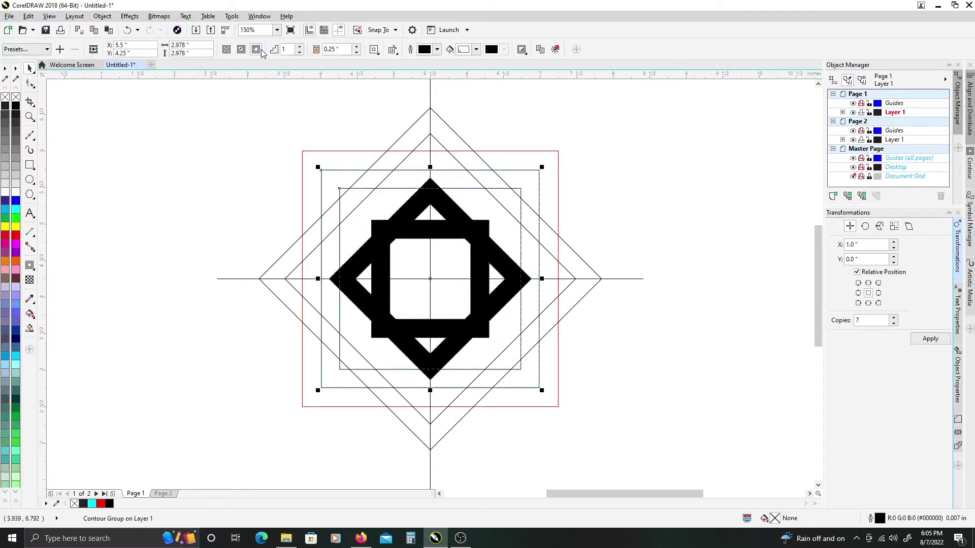
shift+click(357, 170)
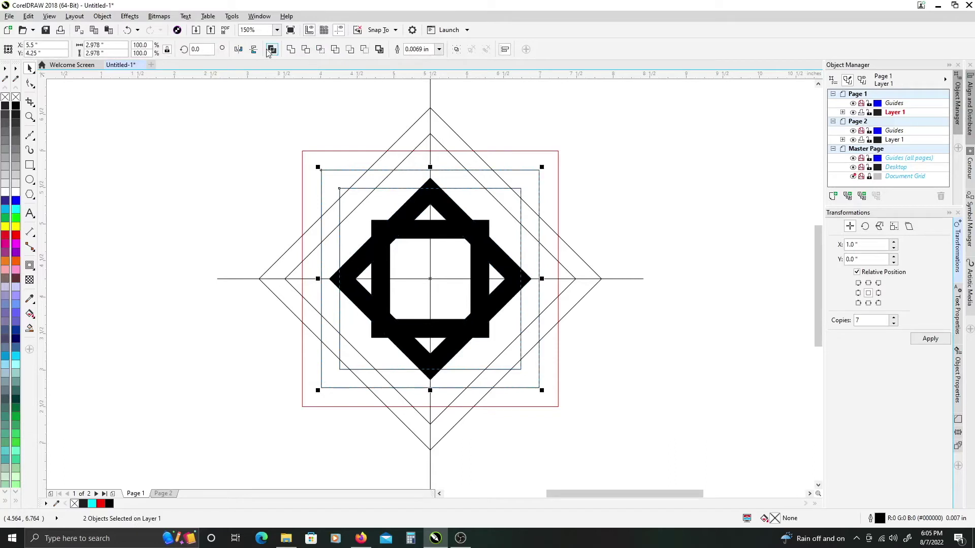
key(ctrl+l)
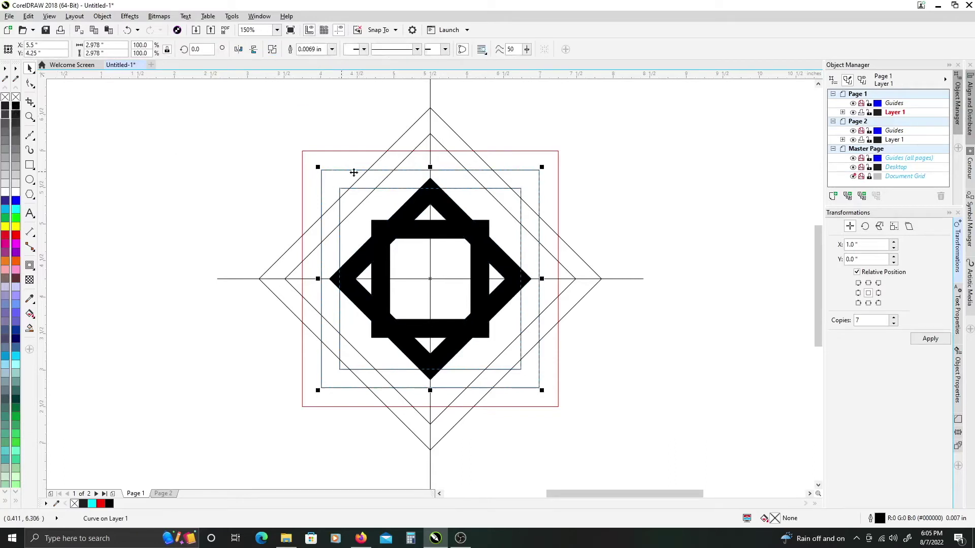
click(380, 159)
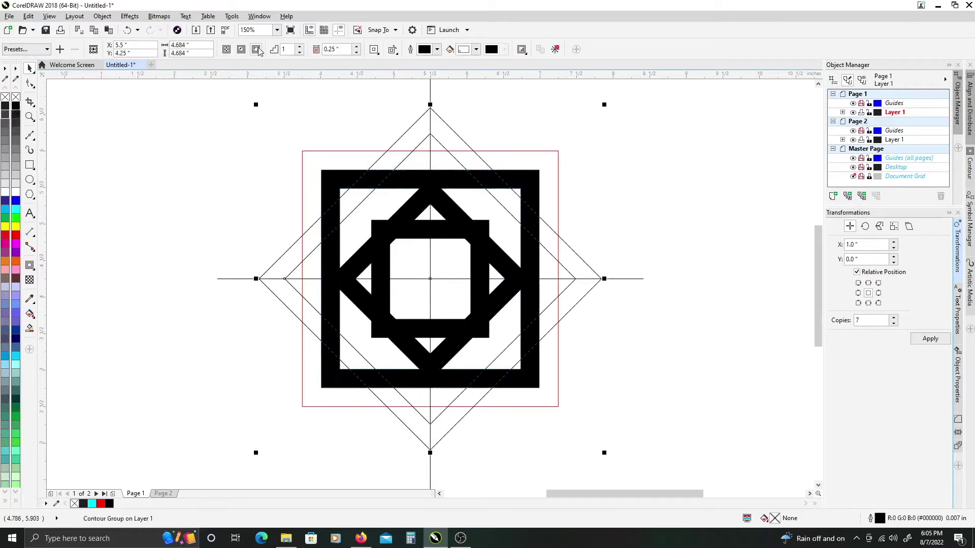
shift+click(257, 279)
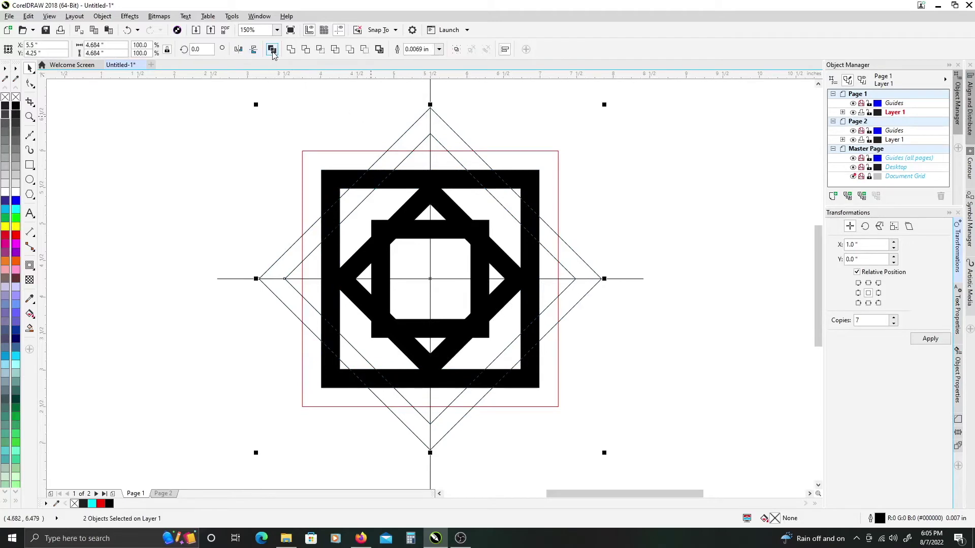
click(272, 49)
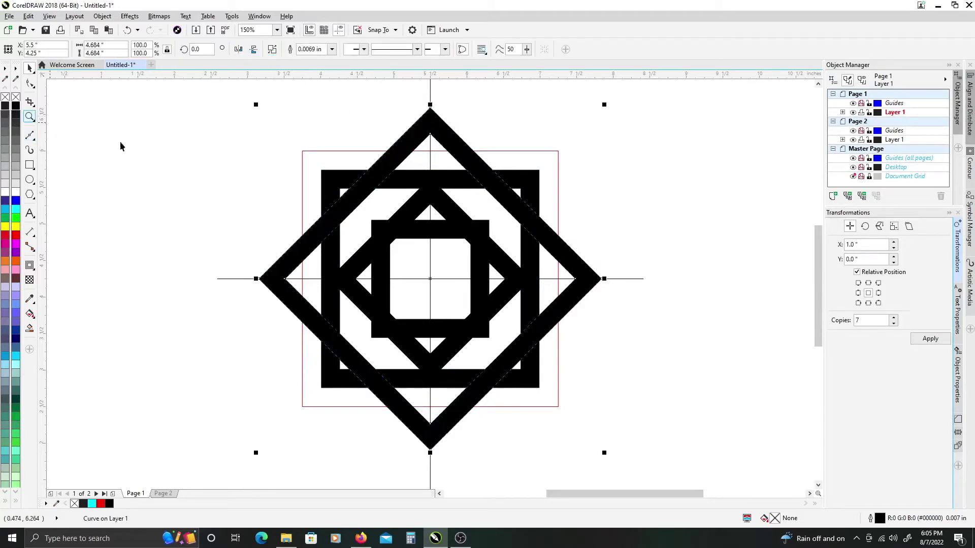
click(376, 110)
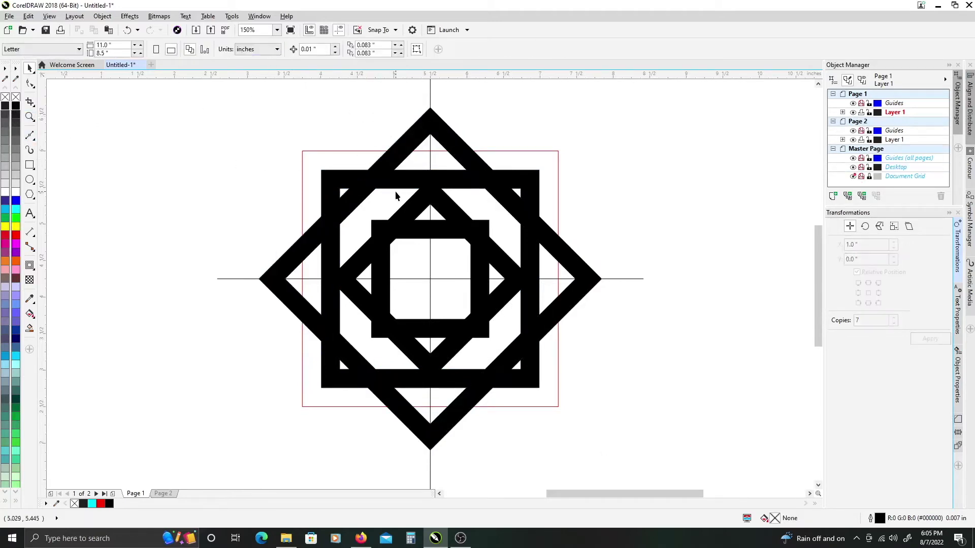
Apply an Outside contour to the large black diamond.
click(355, 205)
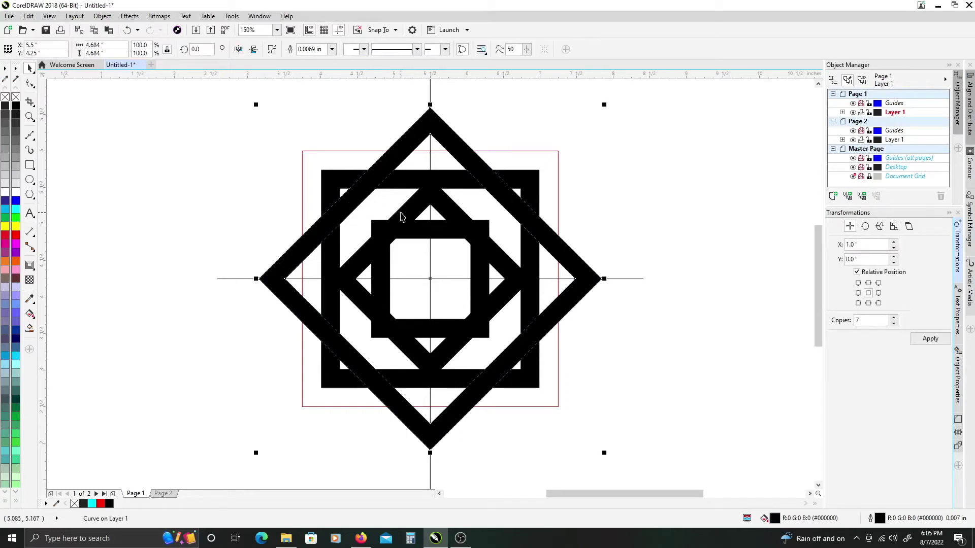
click(358, 200)
click(29, 265)
click(257, 51)
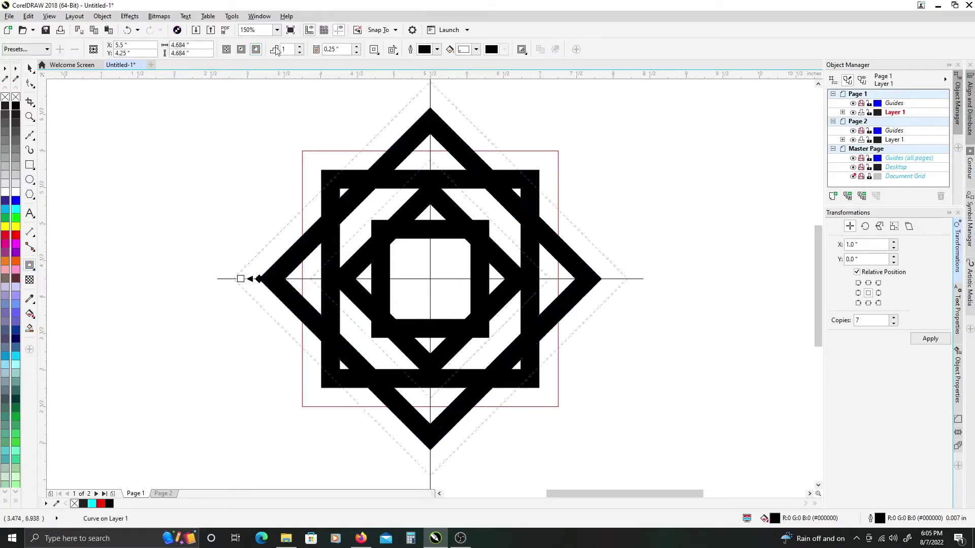
Lower the contour offset to 0.15" and break the contour group apart.
click(357, 53)
click(357, 53)
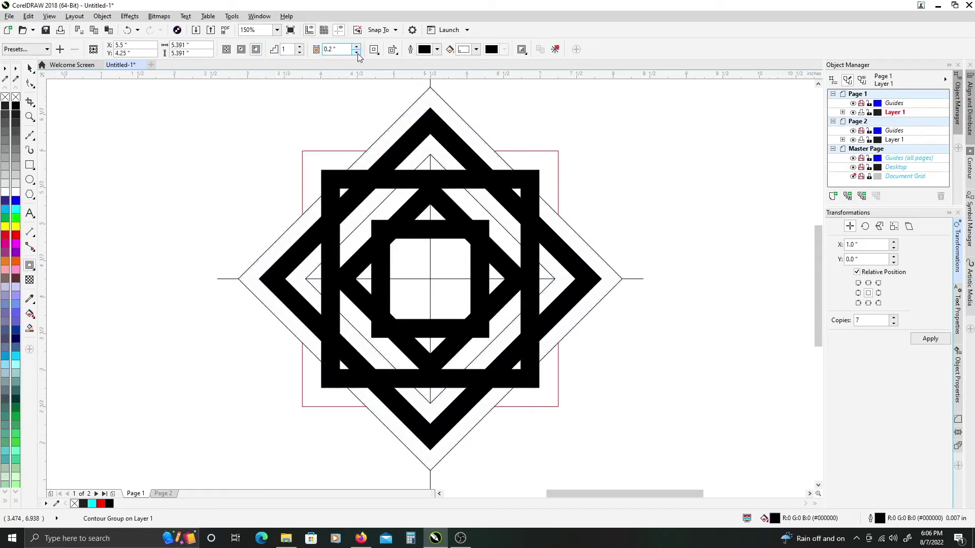
click(358, 52)
click(358, 53)
click(357, 53)
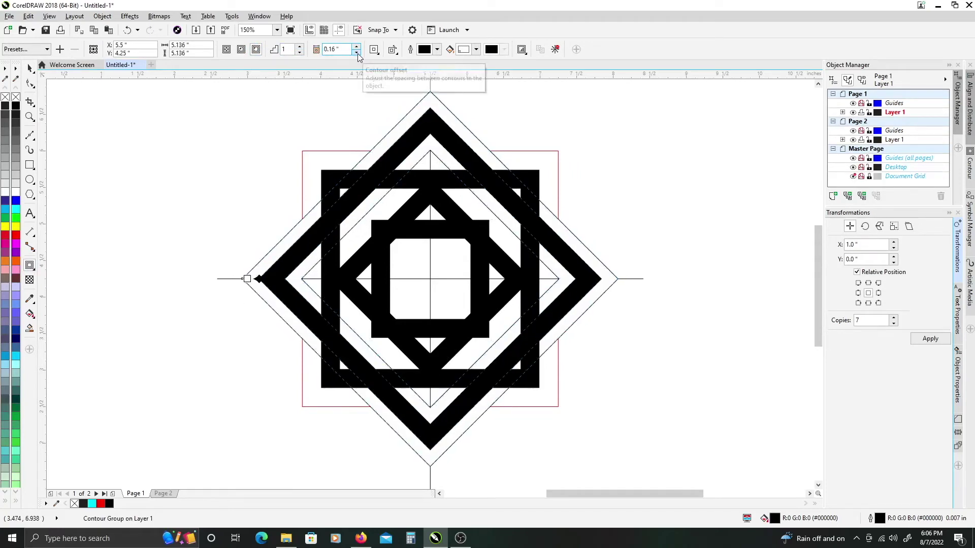
click(358, 46)
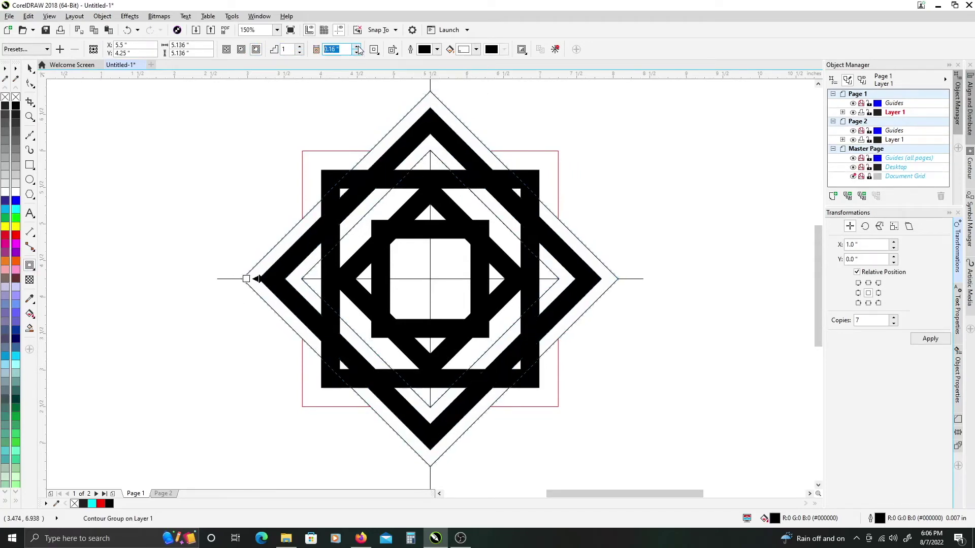
click(357, 54)
click(357, 54)
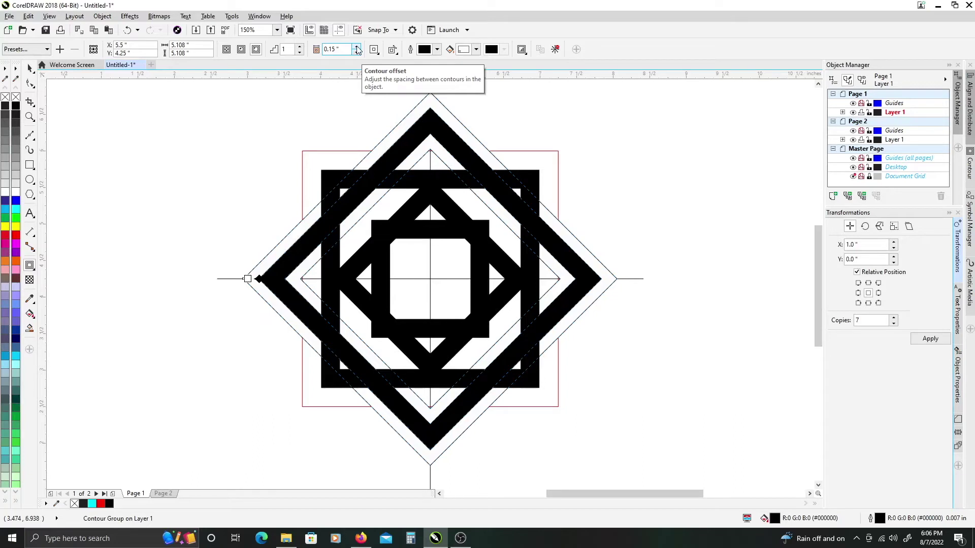
key(ctrl+k)
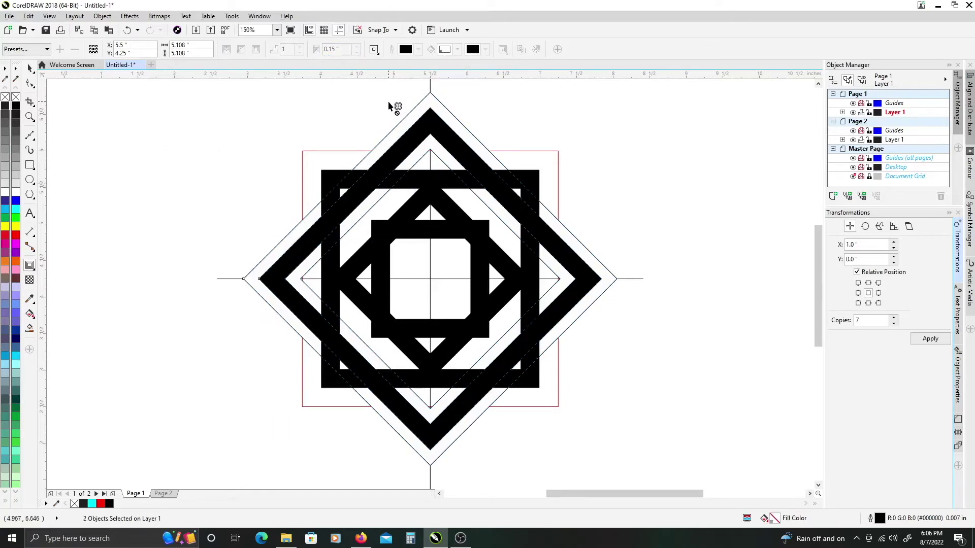
Fill the outer contour diamond blue.
key(space)
click(411, 102)
click(417, 109)
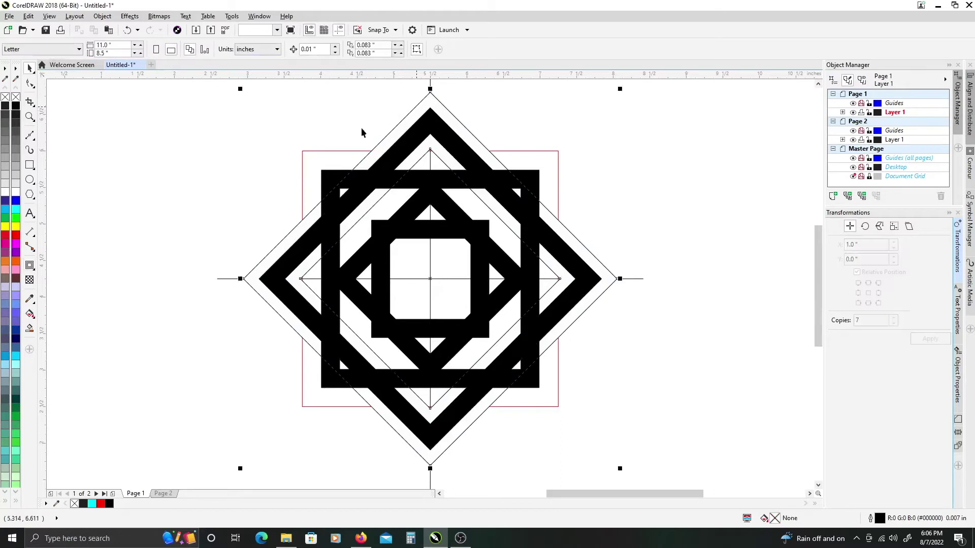
click(16, 201)
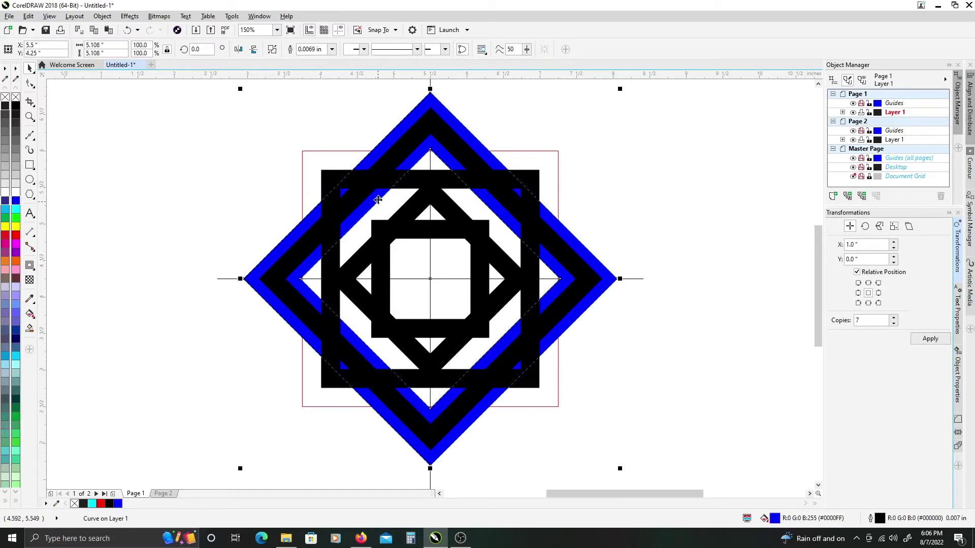
Add an Outside contour around the inner diamond, separate it, and fill it red.
click(341, 292)
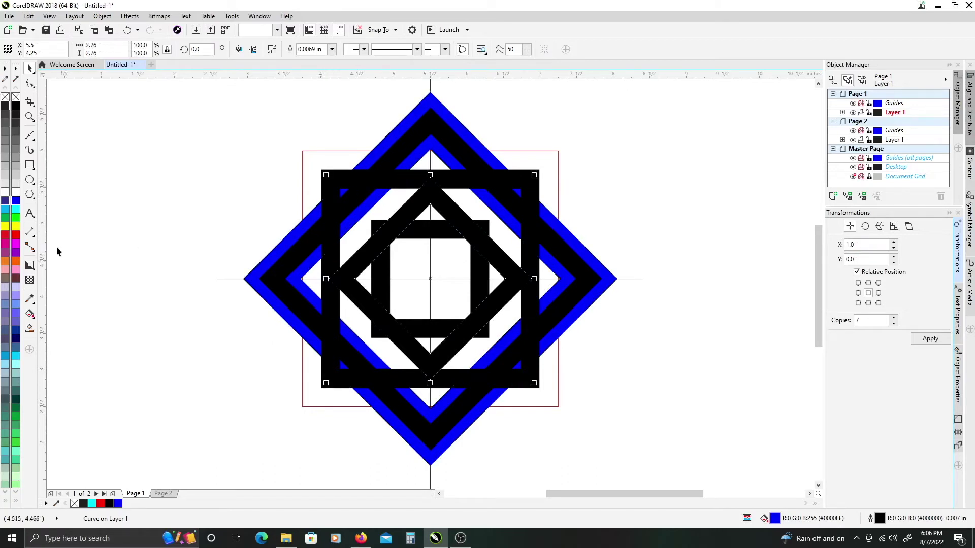
click(29, 266)
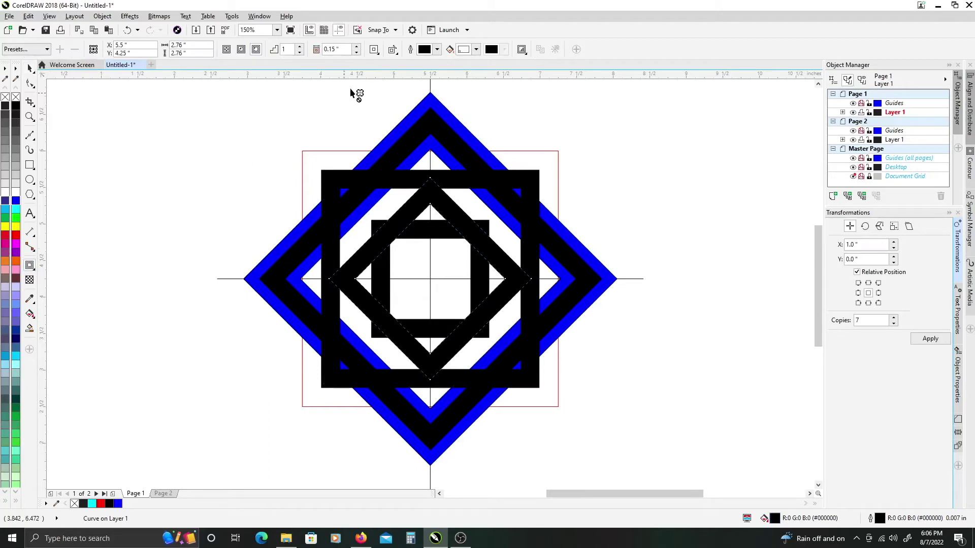
click(256, 49)
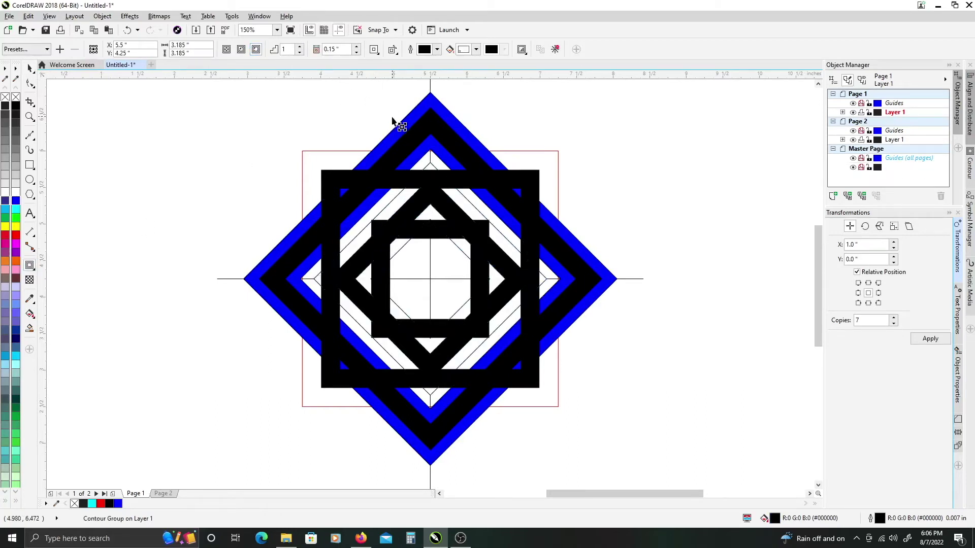
click(396, 208)
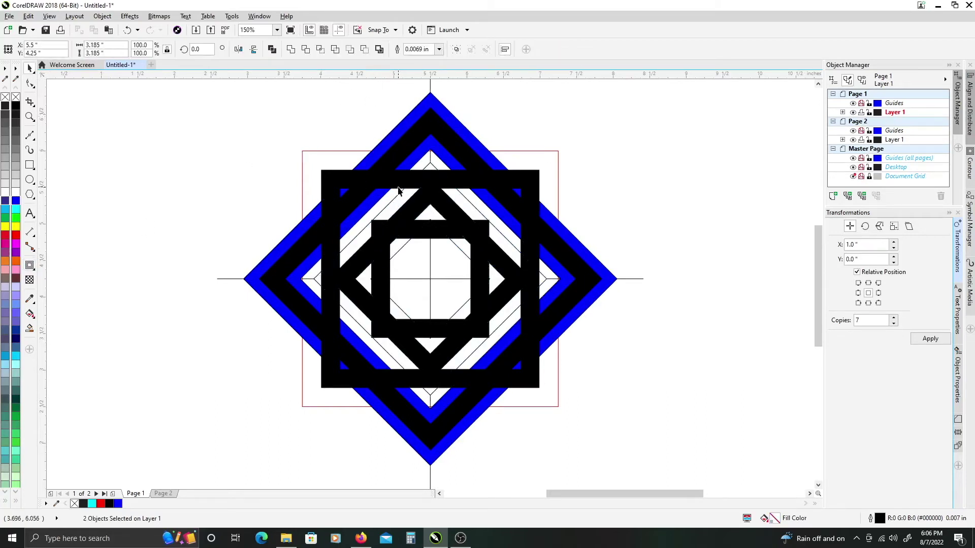
key(Escape)
key(Tab)
click(16, 235)
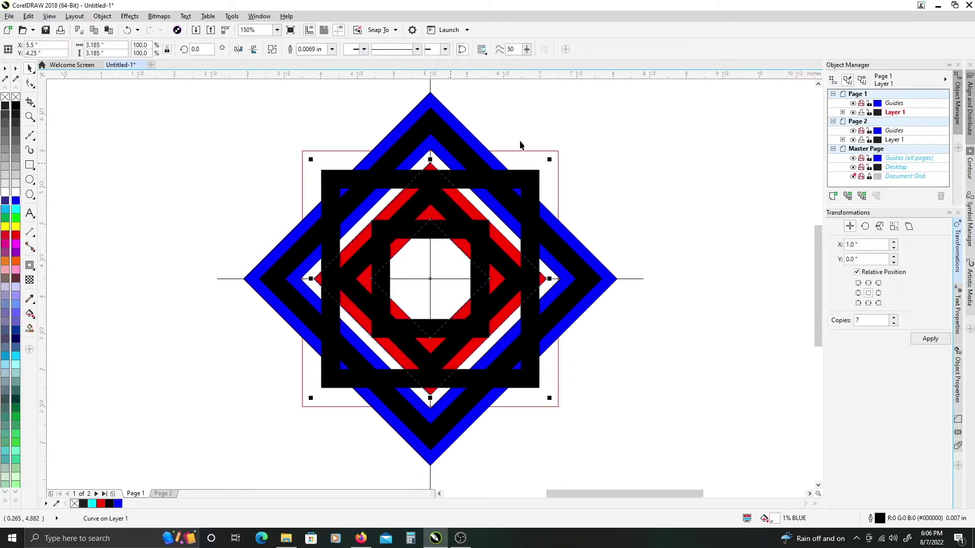
key(Escape)
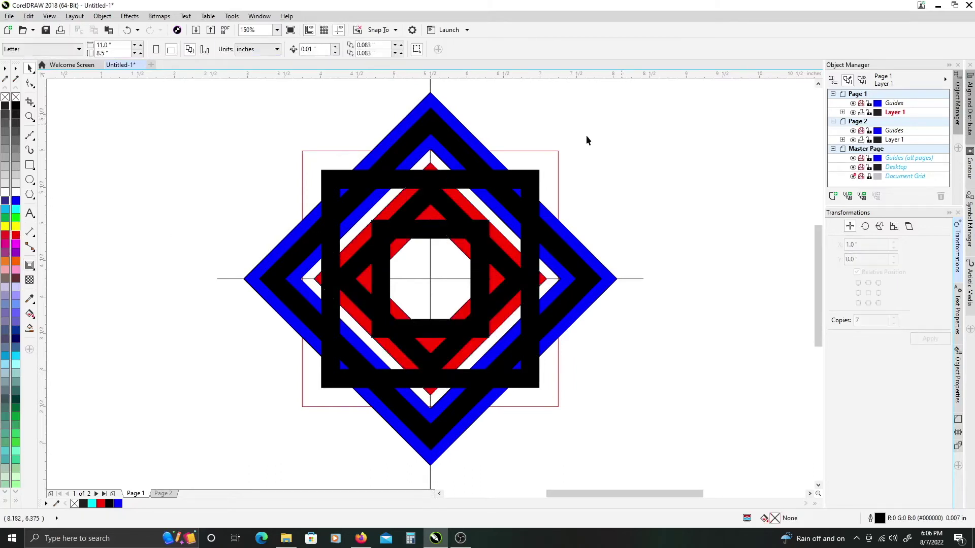
Place the black square frames behind the diamond band and delete the blue contour diamond.
click(415, 162)
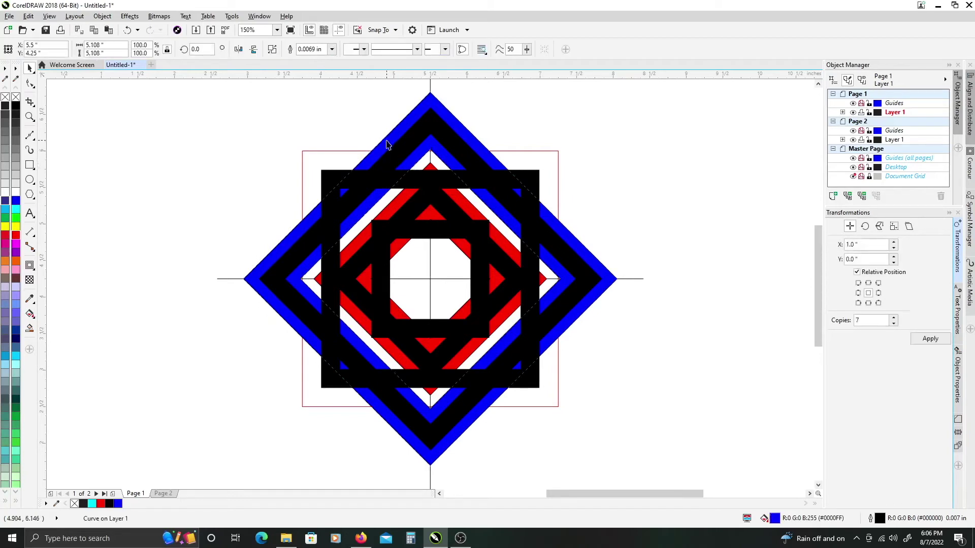
click(334, 183)
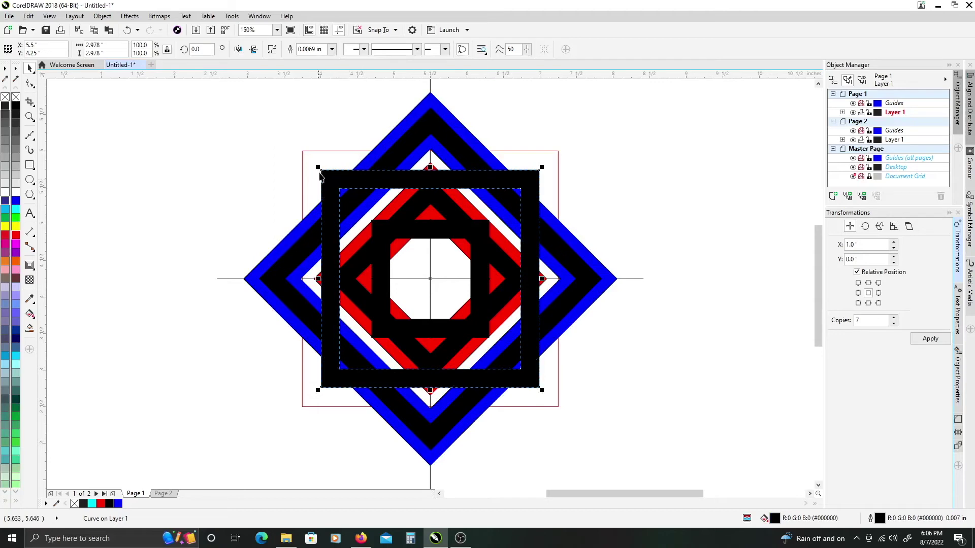
click(361, 165)
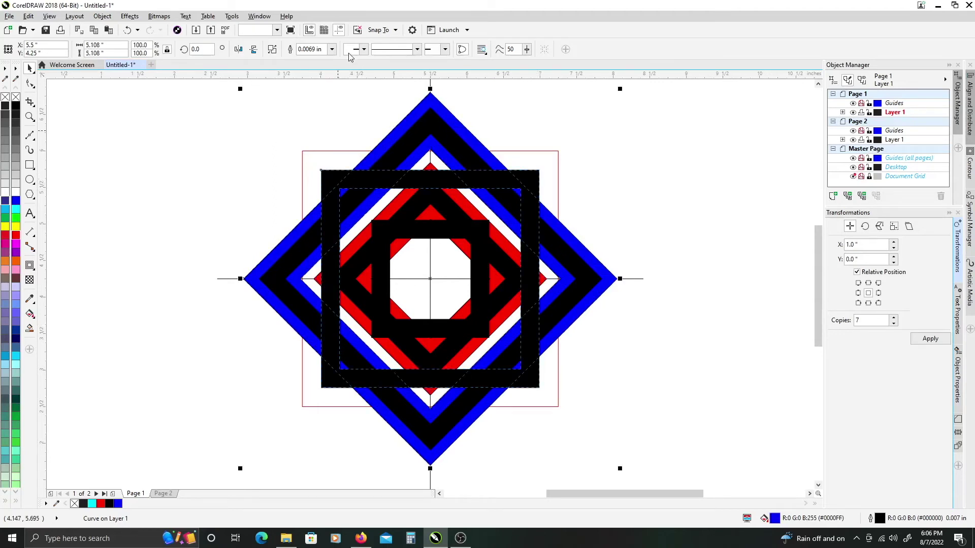
key(ctrl+z)
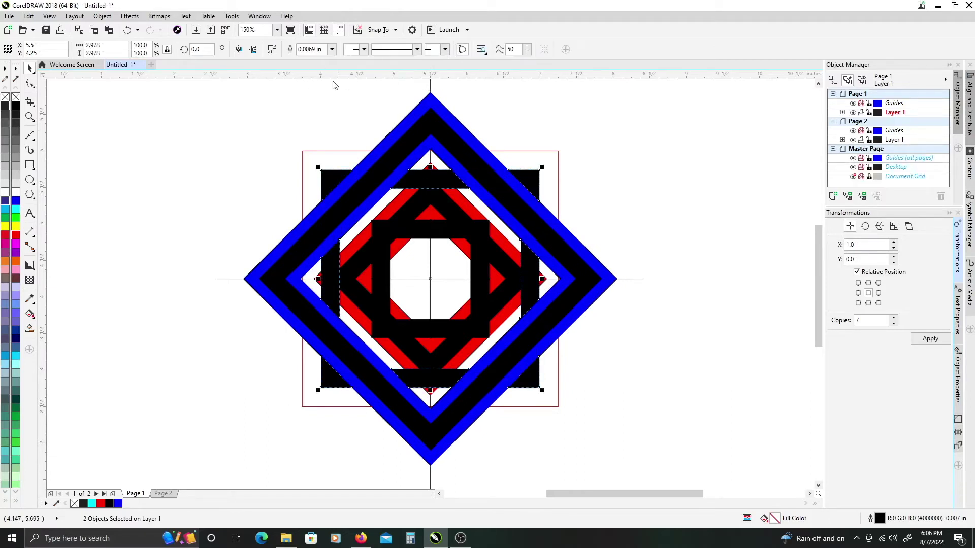
click(407, 123)
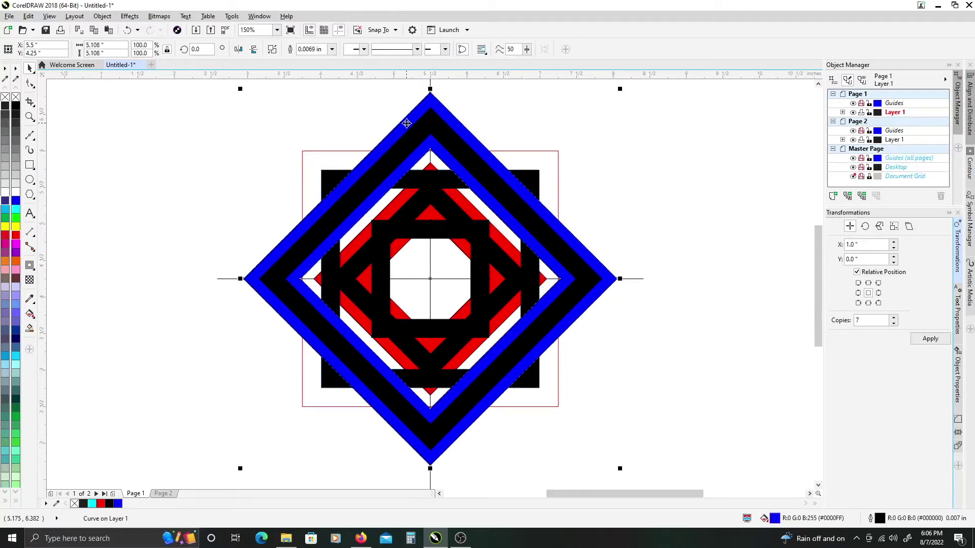
key(Delete)
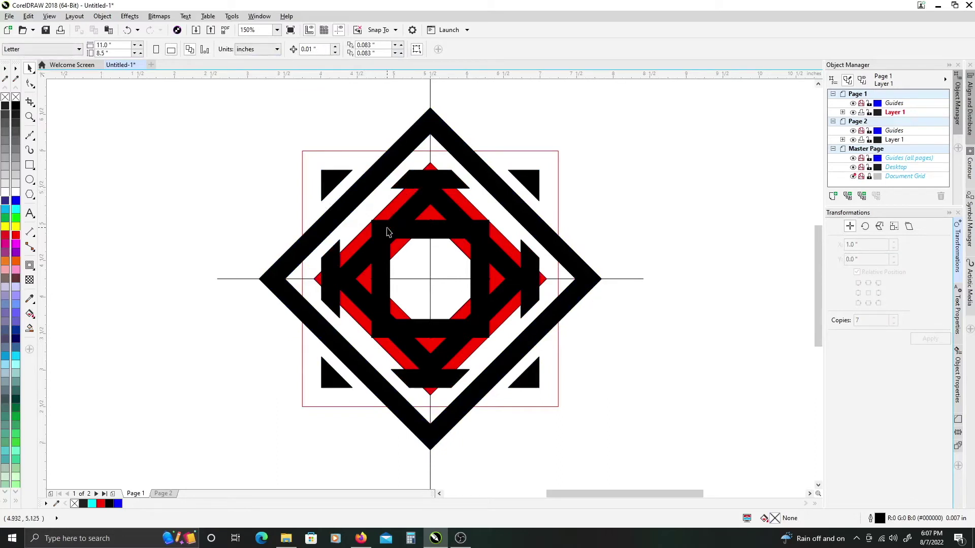
Delete the red diamond ring.
click(356, 247)
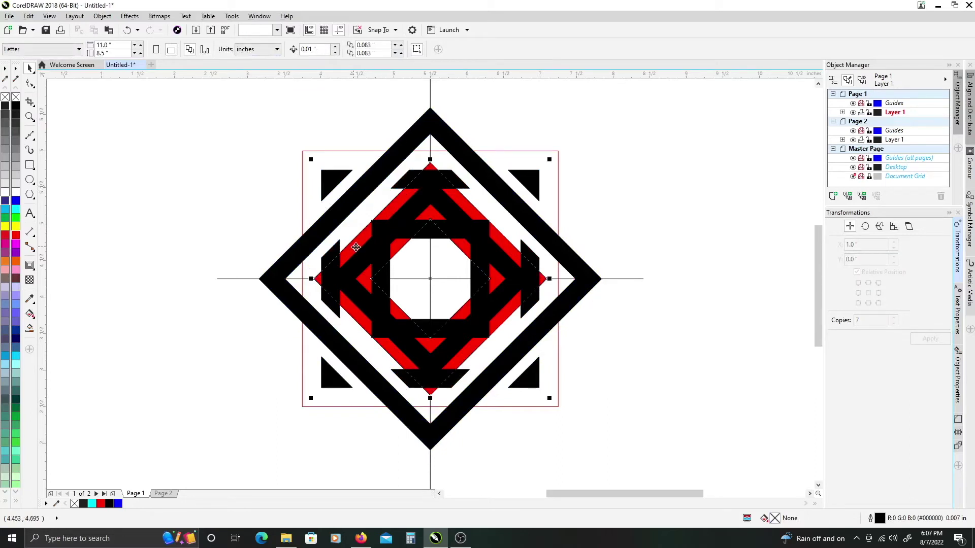
click(382, 256)
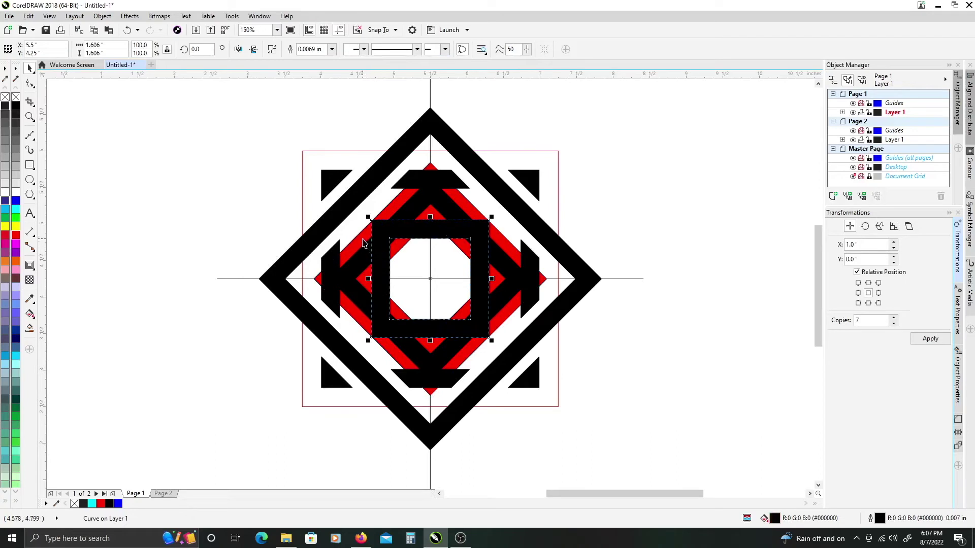
click(362, 238)
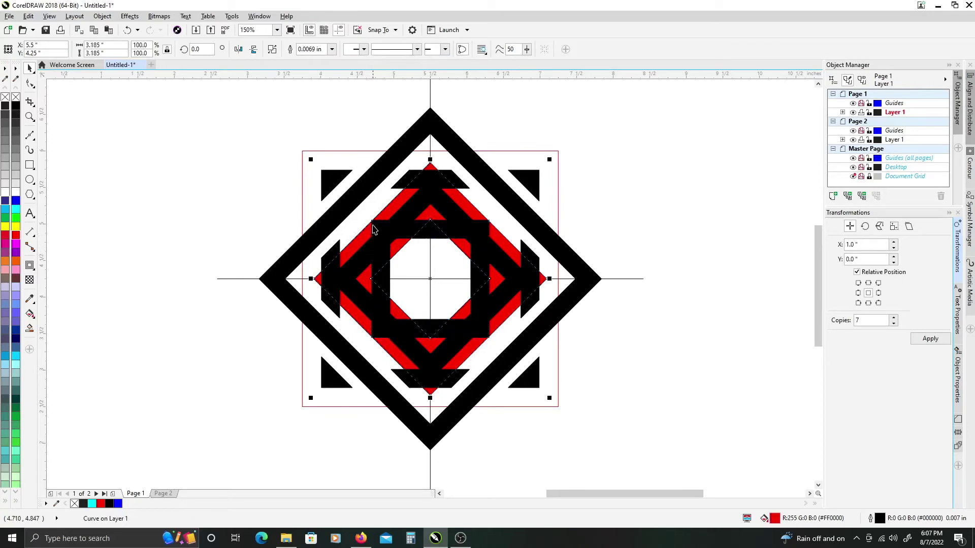
key(Delete)
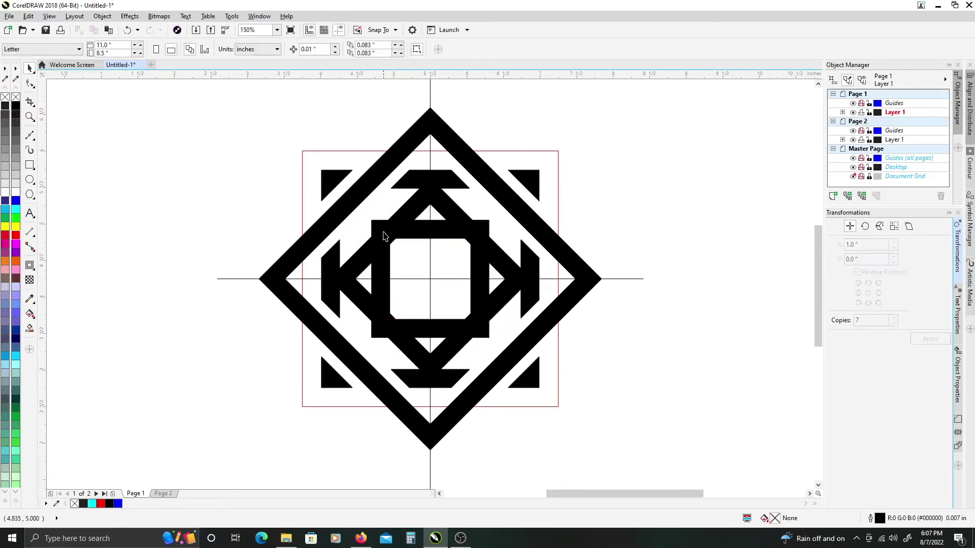
Add a contour frame around the inner square ring and fill it red.
click(420, 229)
click(30, 265)
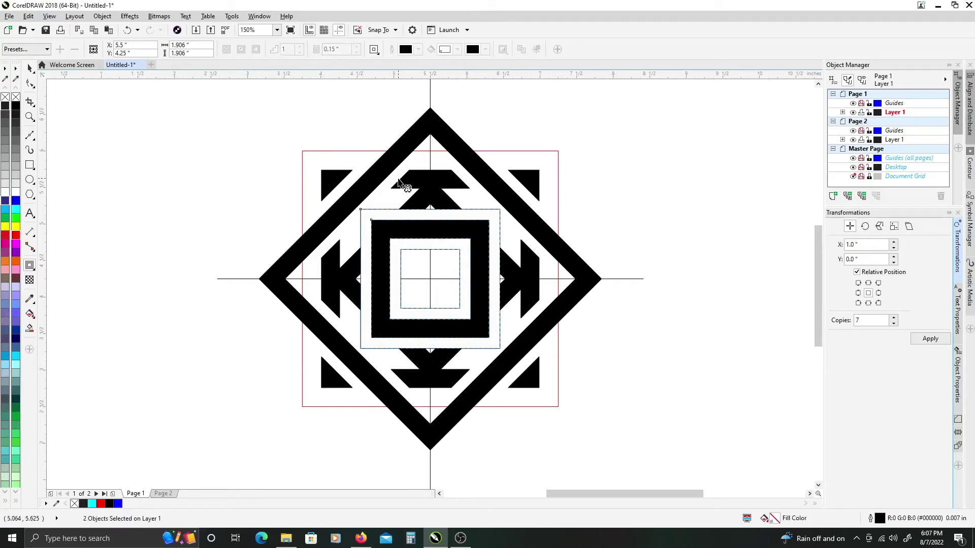
key(space)
click(601, 178)
click(487, 217)
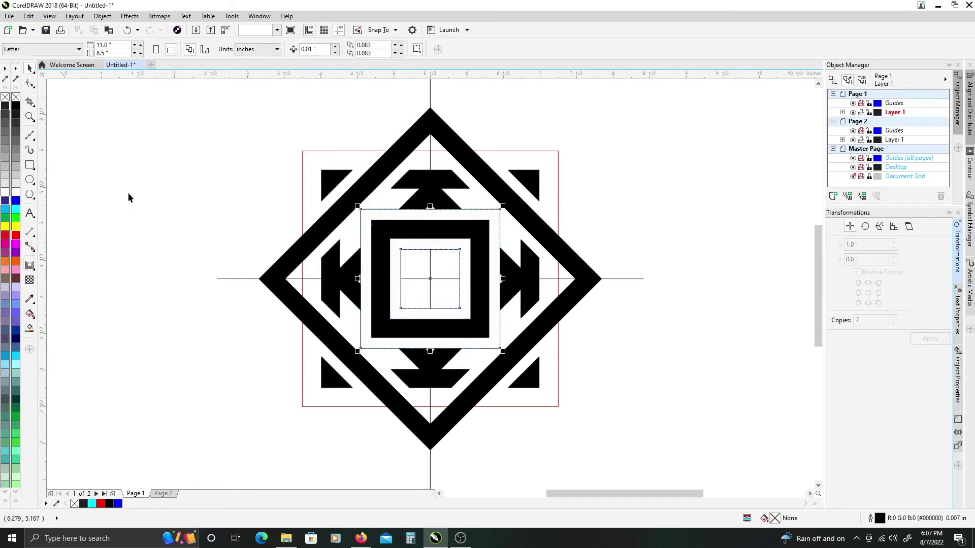
key(ctrl+r)
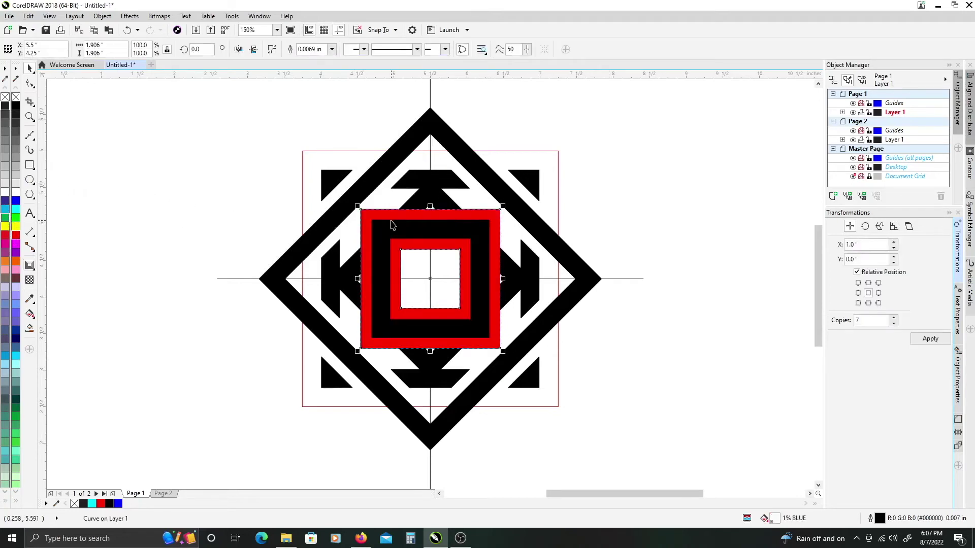
Delete the top arrow and contour helper shapes, then select the central square frame.
shift+click(412, 203)
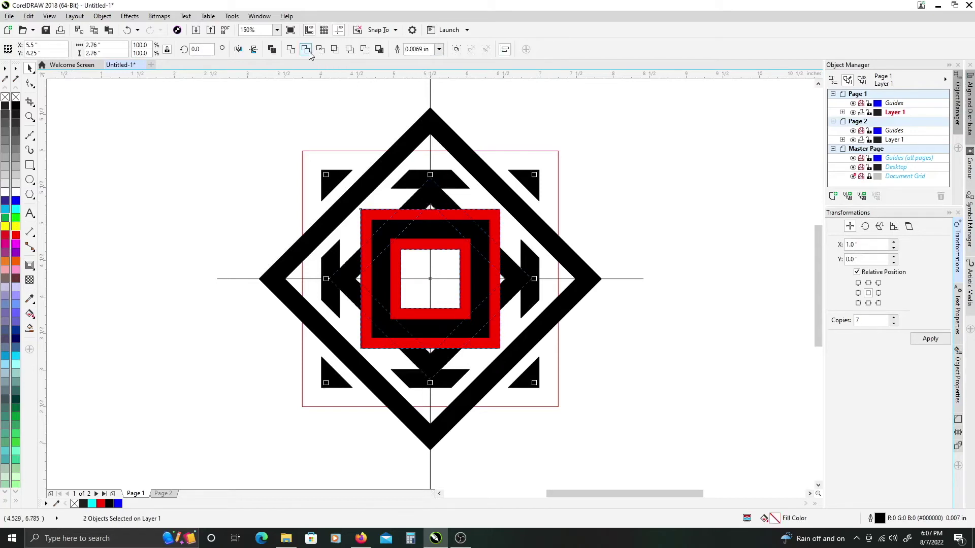
key(F10)
key(Delete)
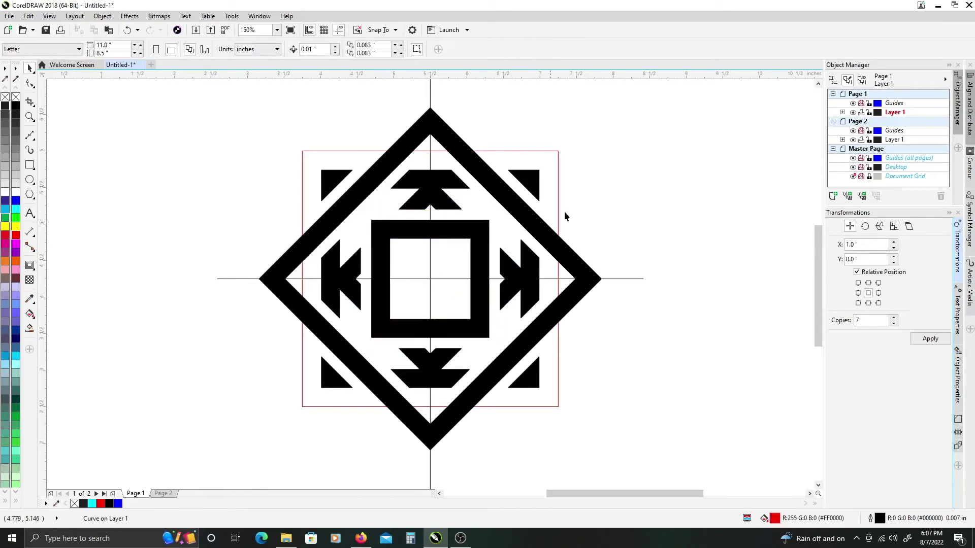
click(451, 235)
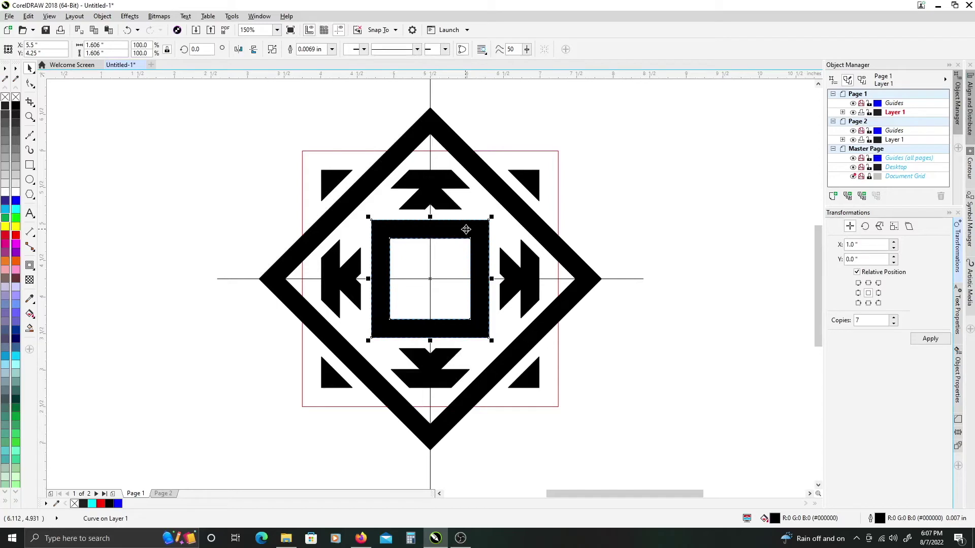
Rotate a copy of the central square 45° and shrink it to about 77% inside it.
click(473, 233)
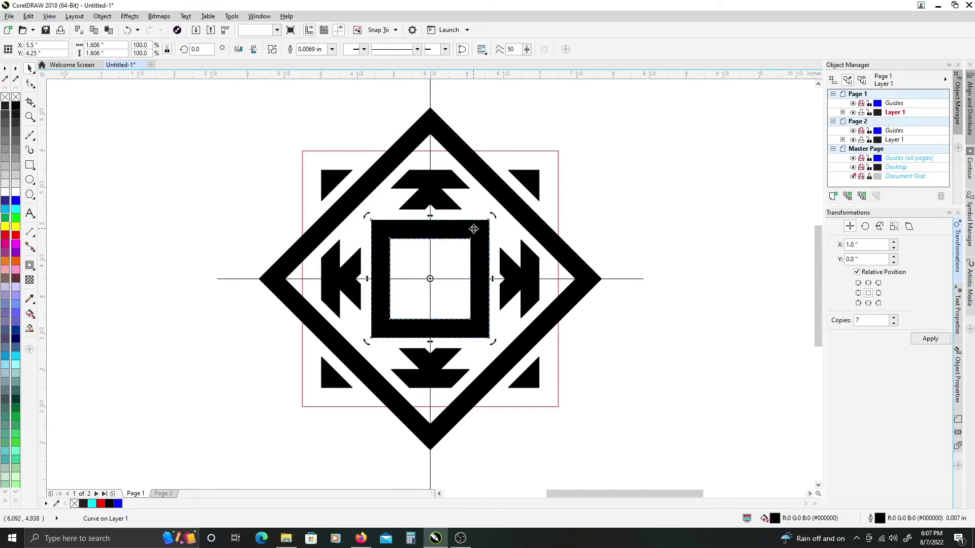
drag(493, 217, 510, 282)
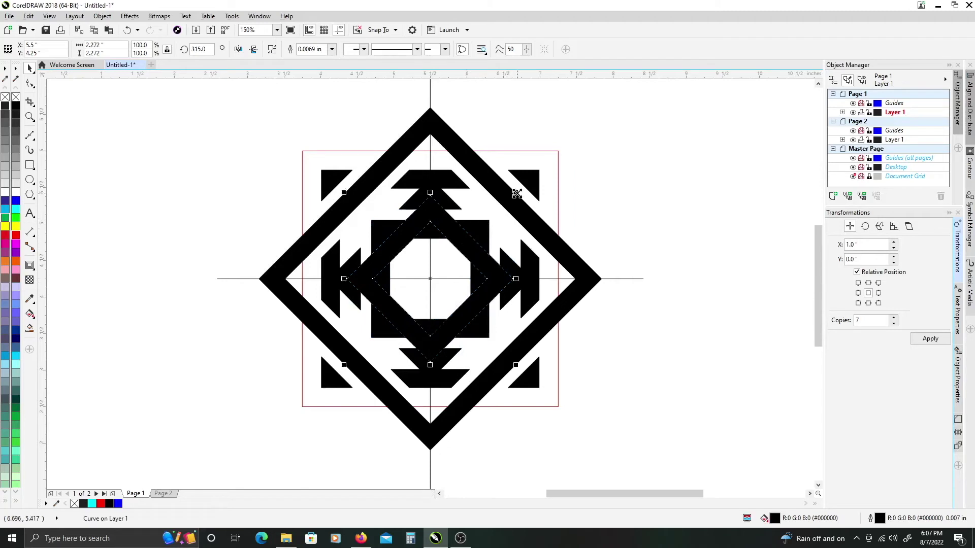
drag(516, 194, 499, 211)
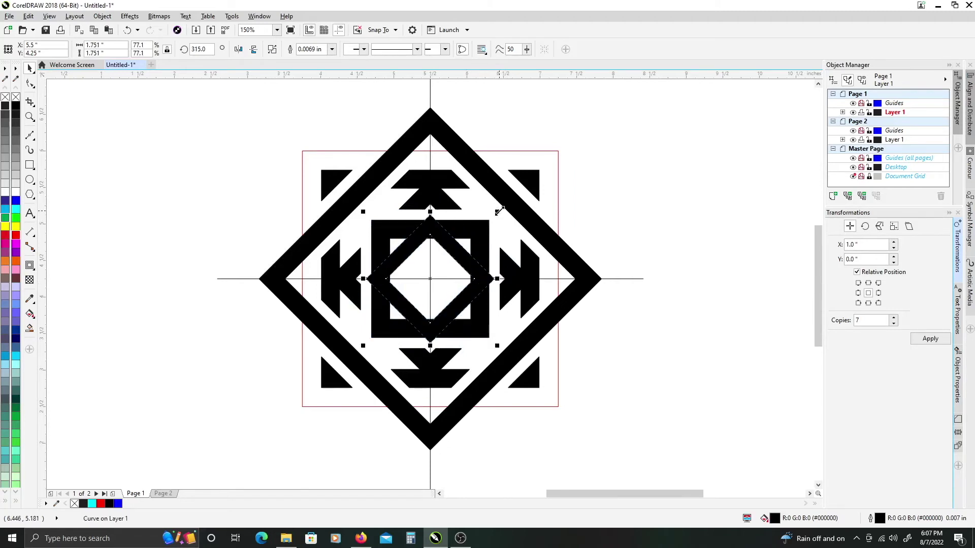
click(559, 203)
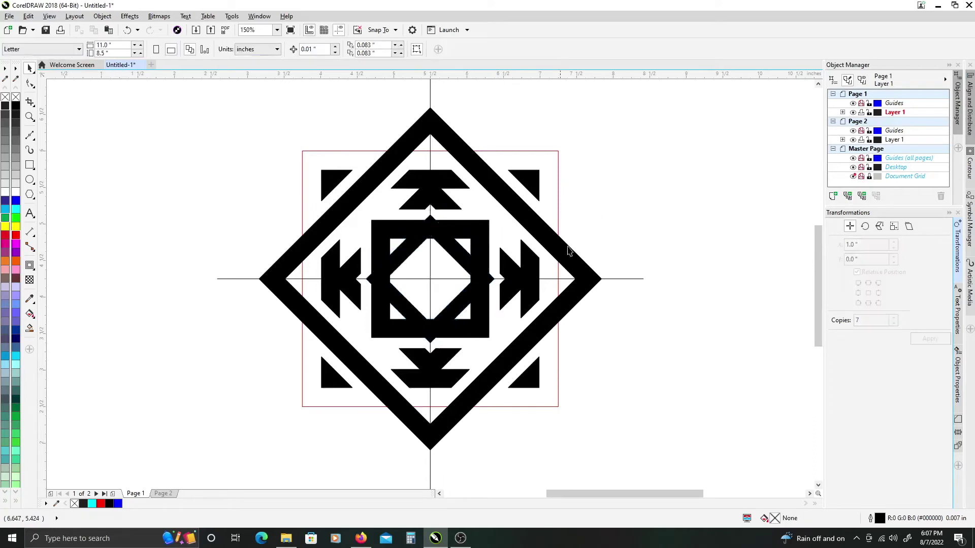
Weld the inner diamond, central square and surrounding arrow pieces into one shape.
click(455, 259)
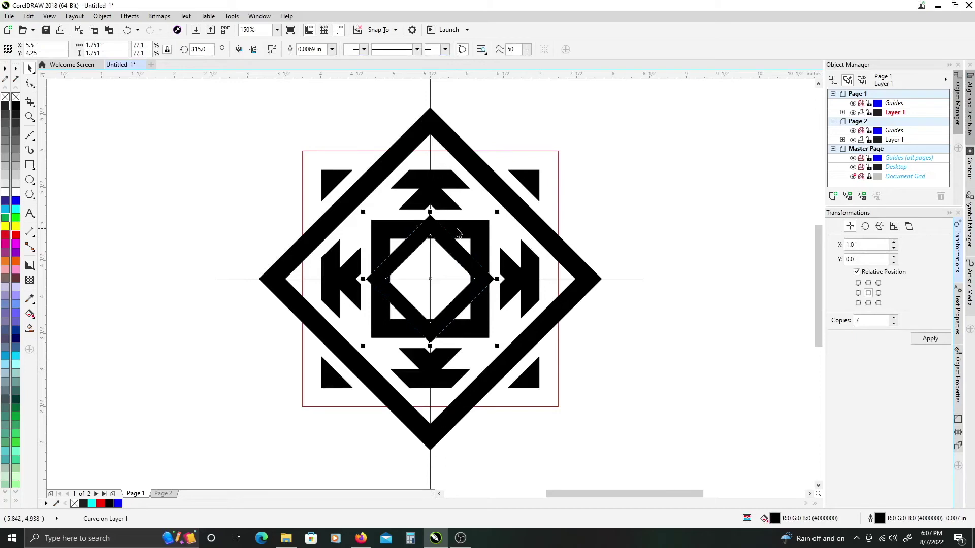
shift+click(449, 227)
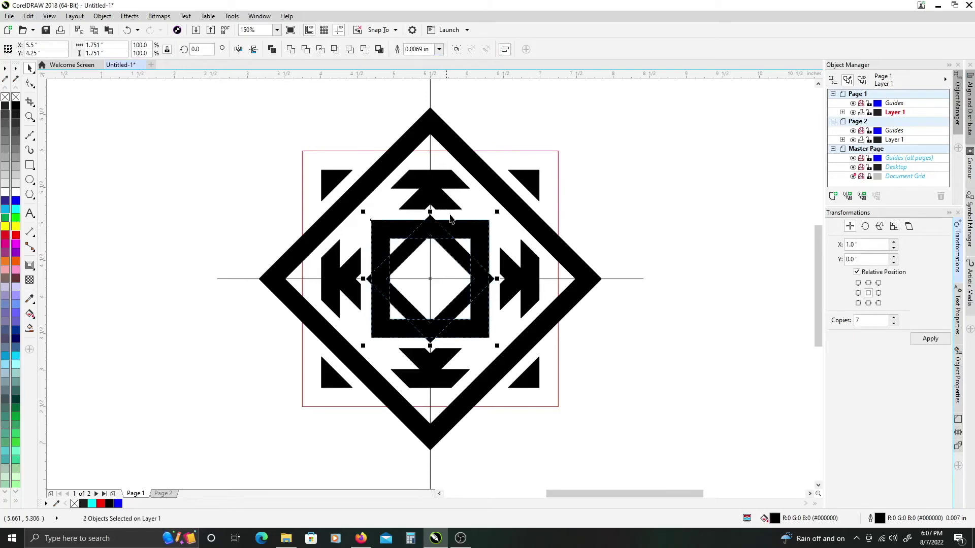
drag(641, 411, 243, 159)
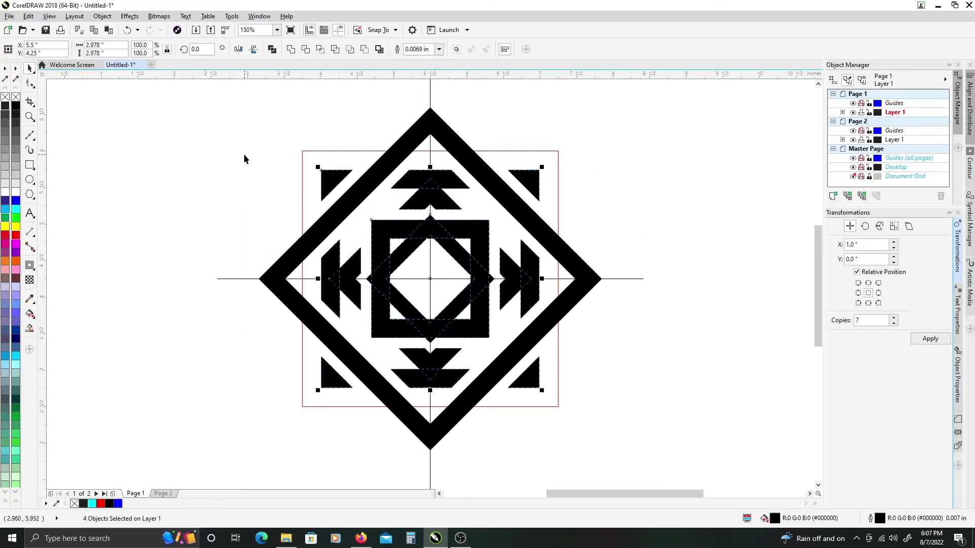
click(290, 50)
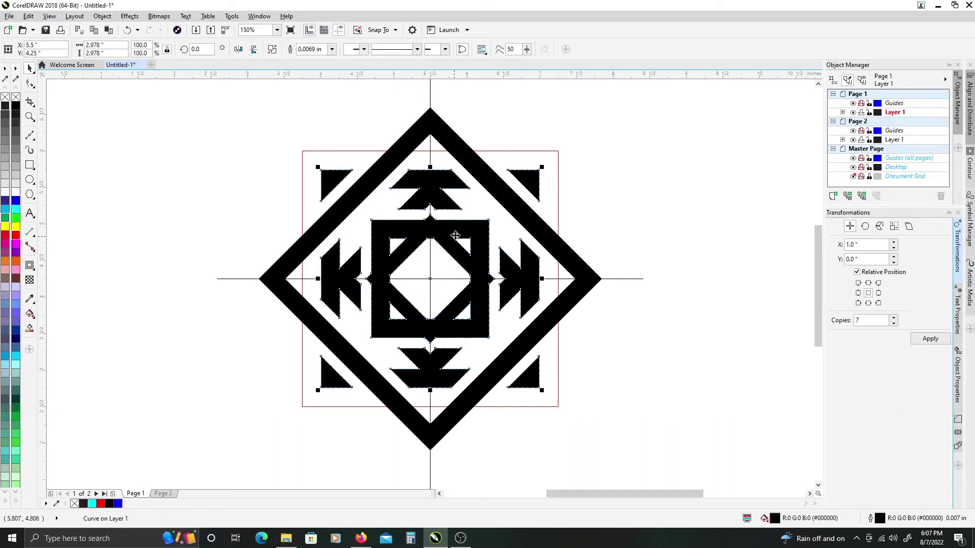
Weld the combined motif with the outer diamond, keeping it in place.
shift+click(445, 142)
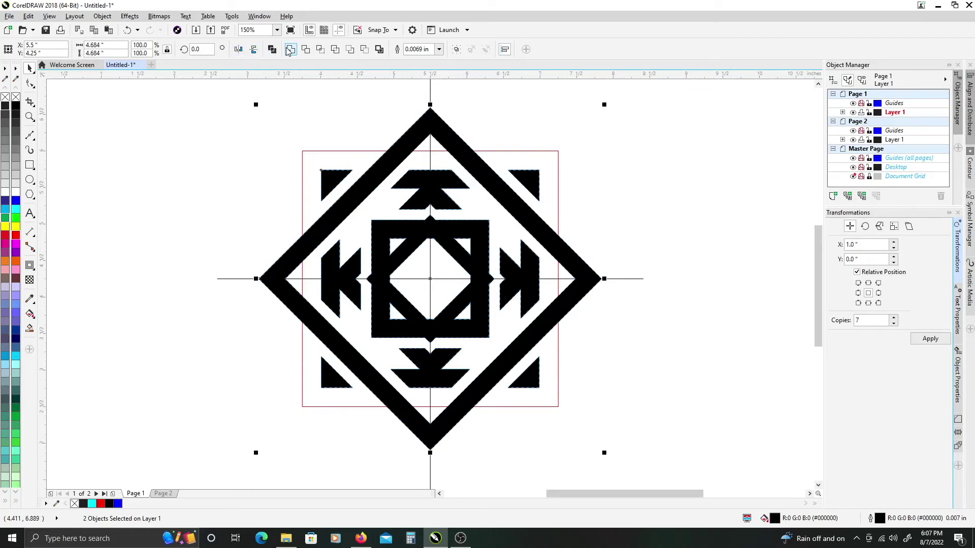
click(273, 49)
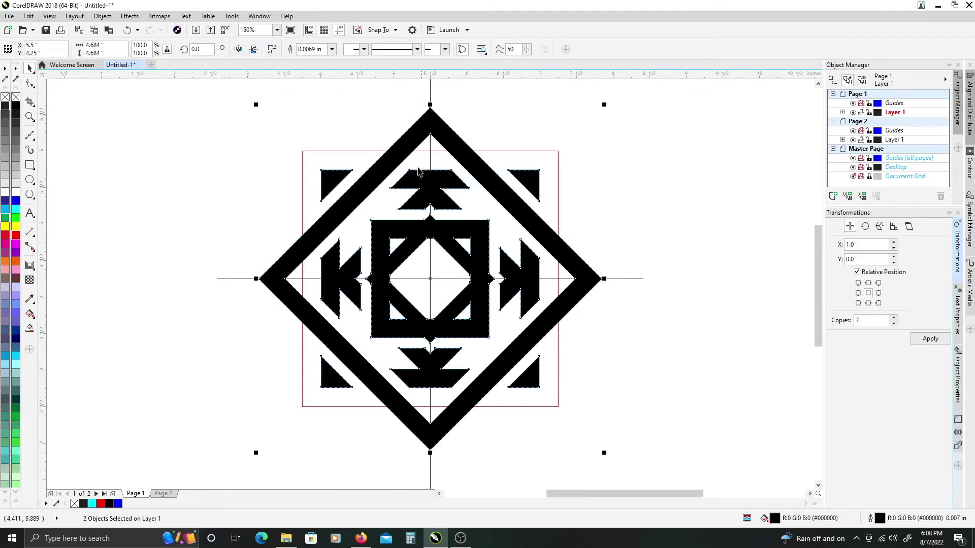
drag(354, 193, 468, 183)
key(ctrl+z)
click(493, 158)
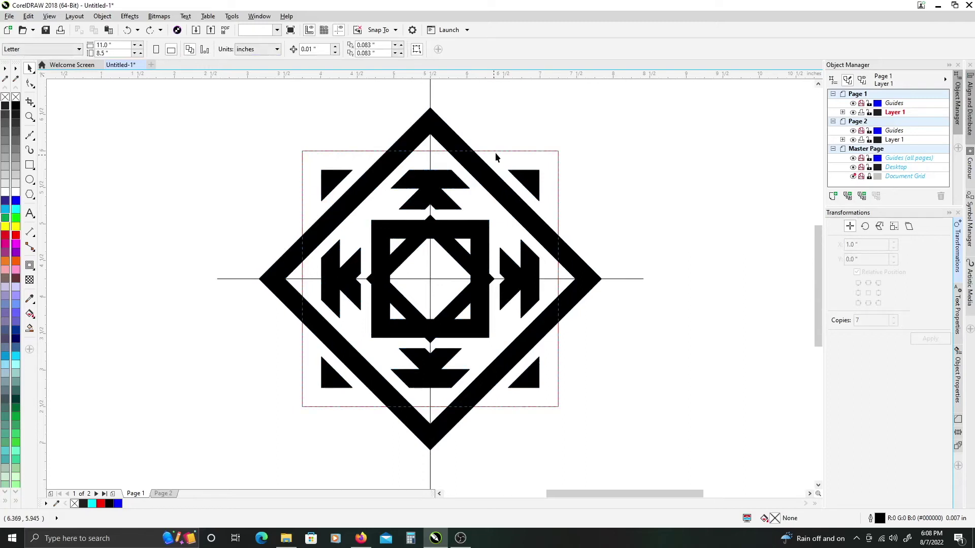
Intersect the motif with the red square to create a clipped tile.
click(495, 152)
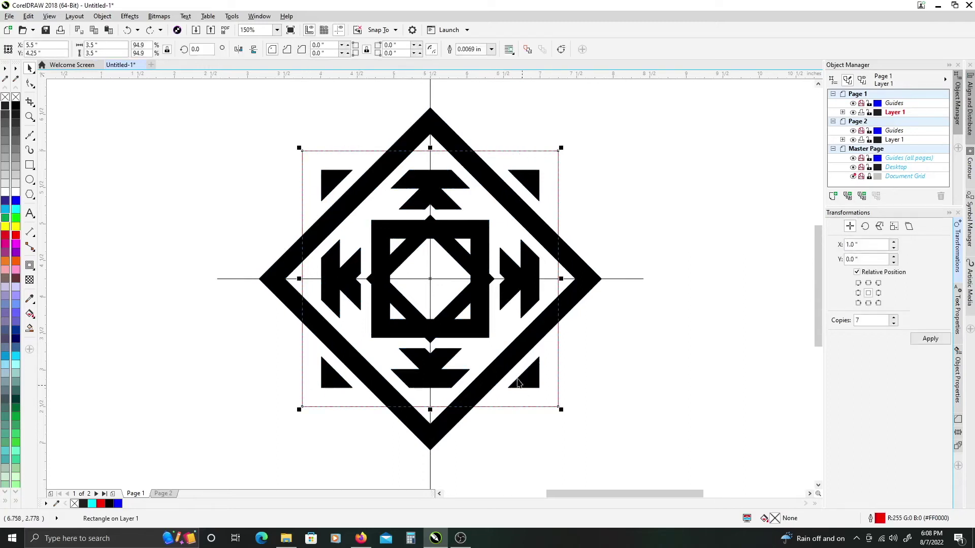
shift+click(442, 129)
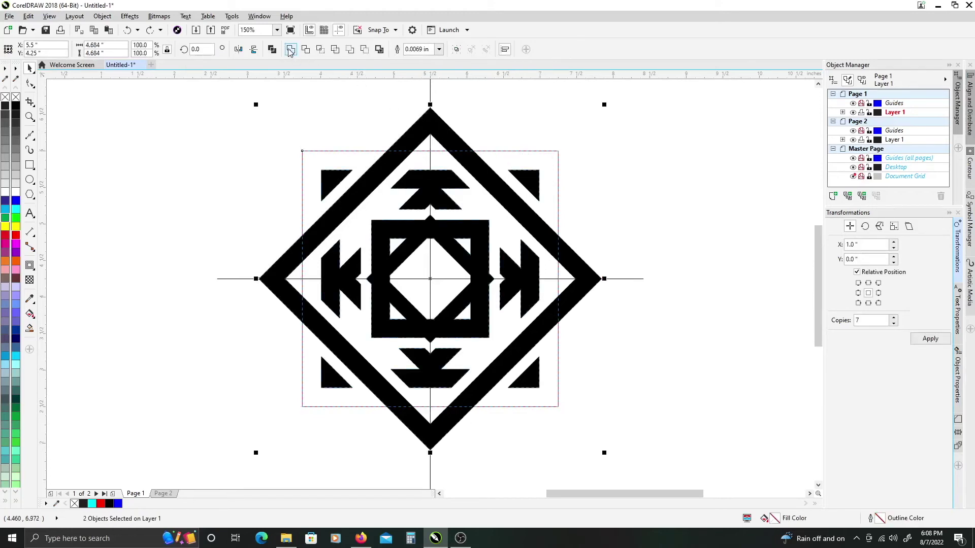
click(319, 51)
Move the clipped square tile to the right of the page.
scroll(626, 221, right, 3)
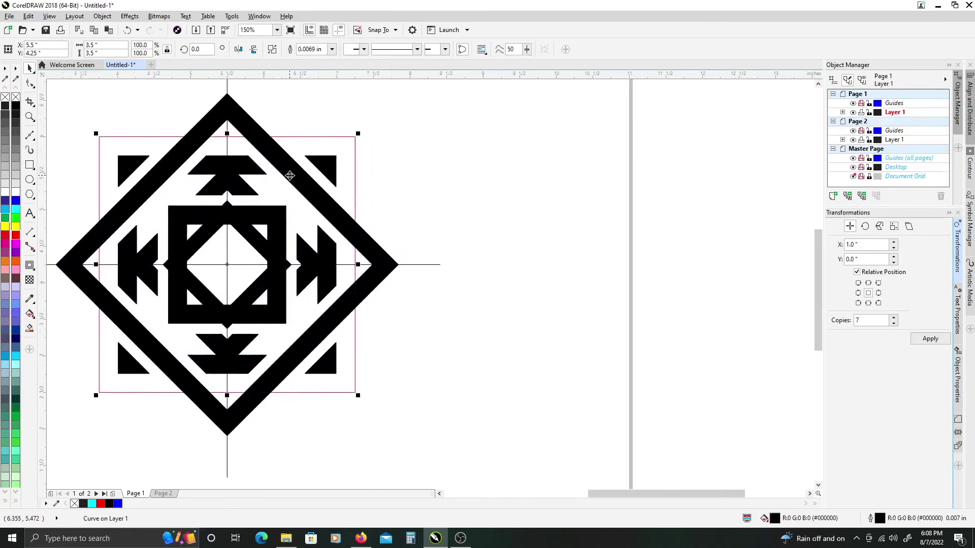
drag(308, 175, 643, 171)
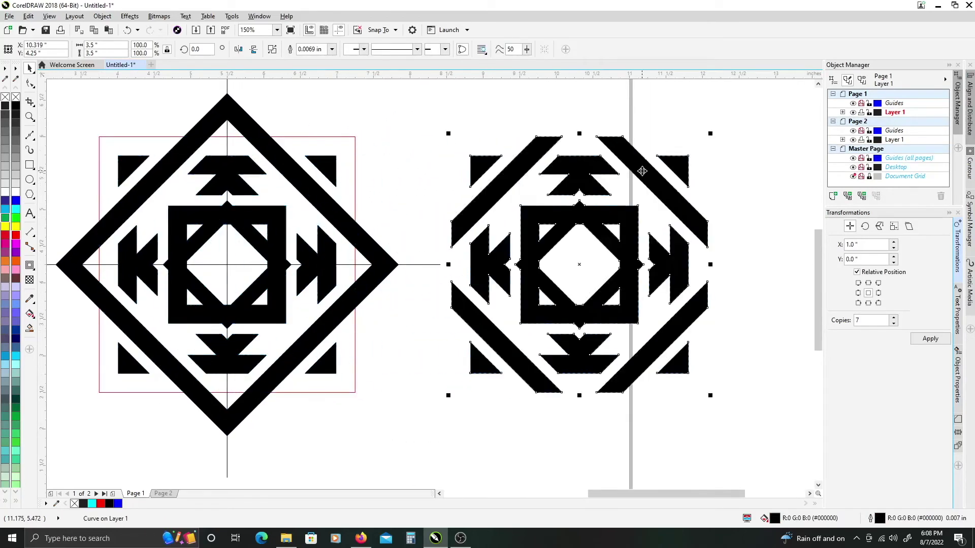
click(583, 120)
click(637, 166)
scroll(637, 168, down, 3)
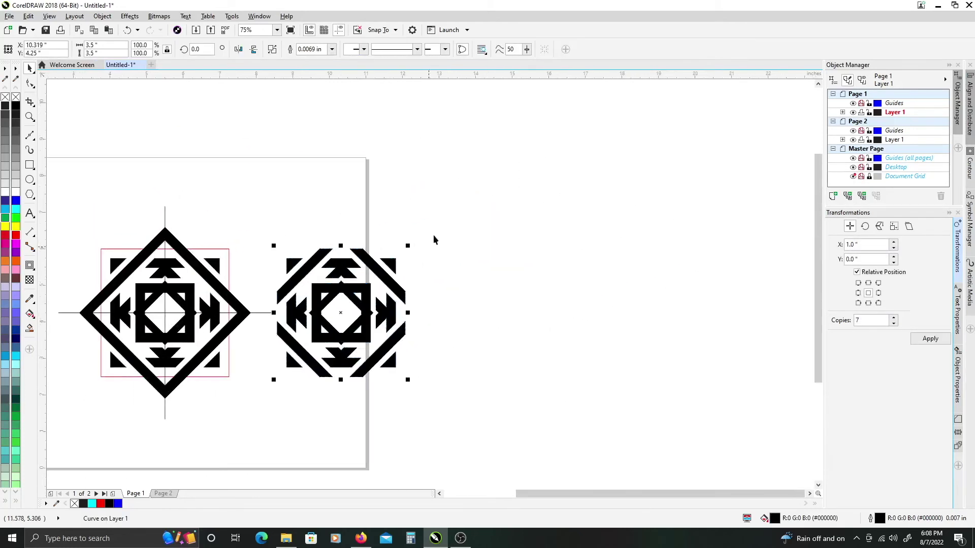
Resize the tile to 1" wide and repeat it 7 times rightward at 1" X offset.
double_click(113, 45)
text(1)
key(Return)
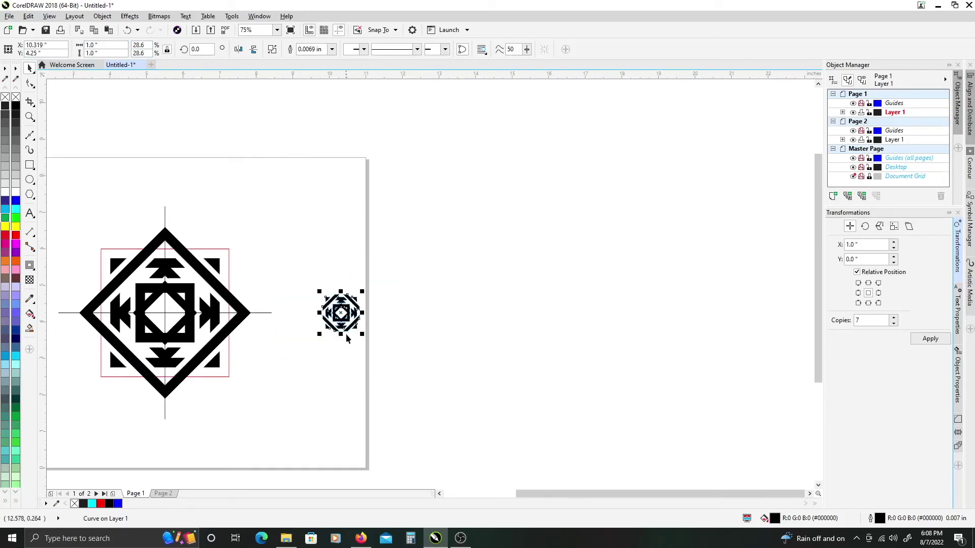
drag(350, 313, 416, 179)
click(856, 243)
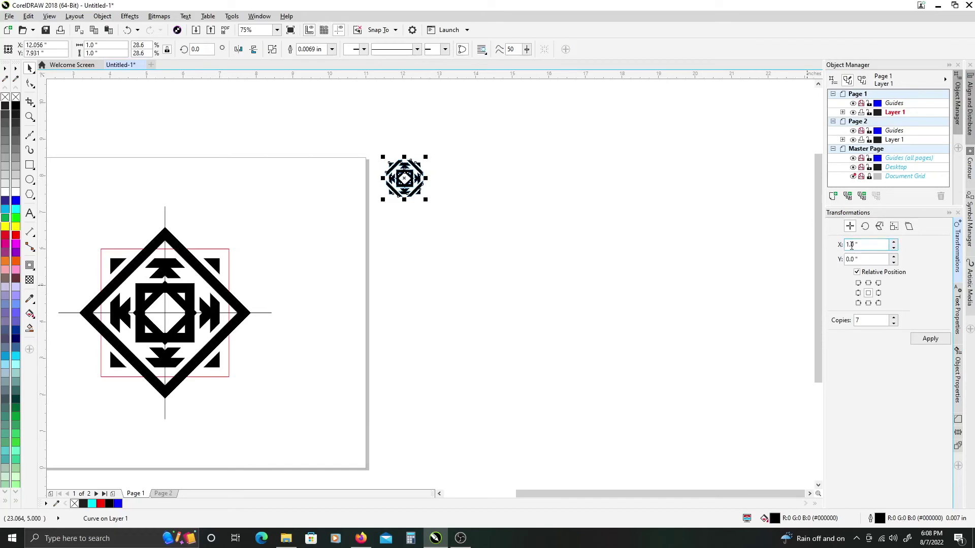
click(859, 259)
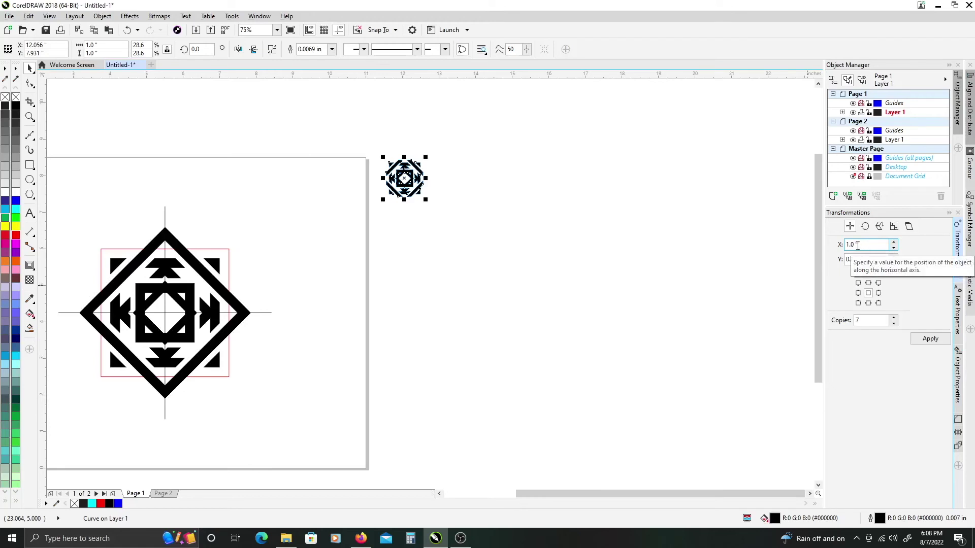
click(930, 339)
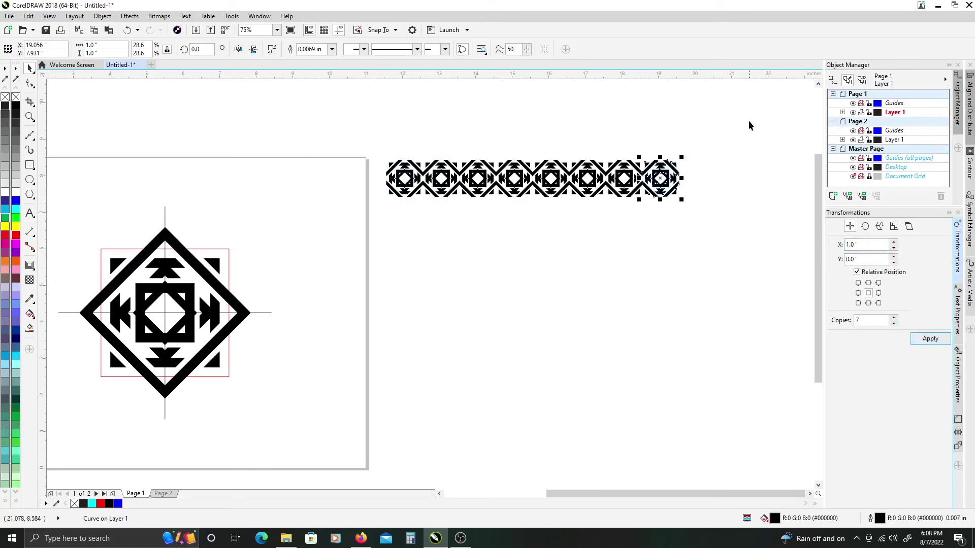
Repeat the row of tiles 7 times downward with X 0 and Y -1".
drag(745, 123, 340, 221)
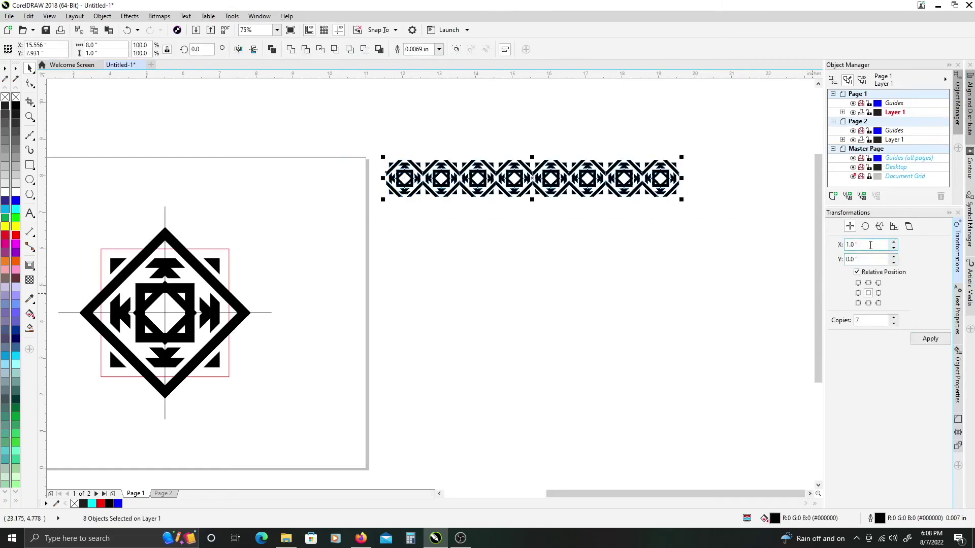
text(0)
key(Tab)
text(-1)
key(Return)
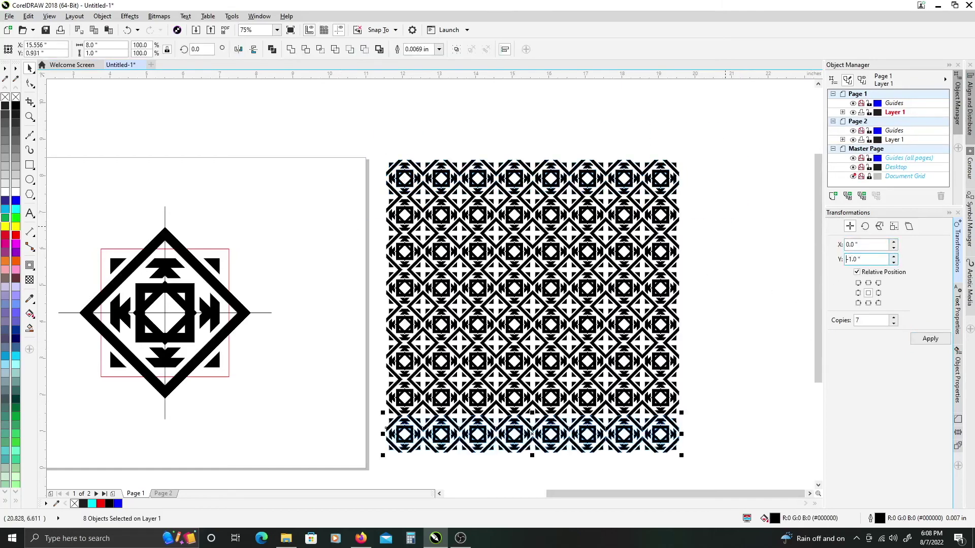
click(569, 133)
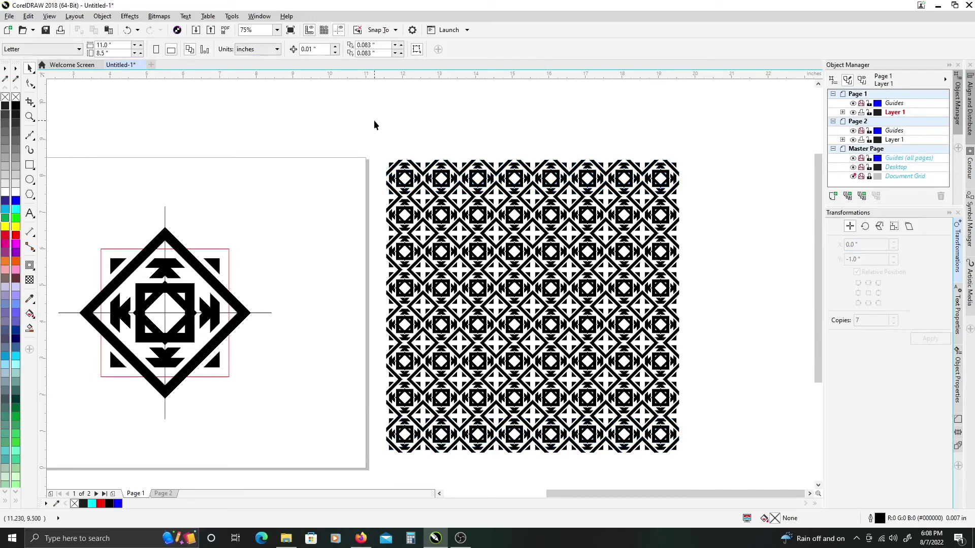
drag(769, 478, 378, 152)
click(246, 29)
text(150)
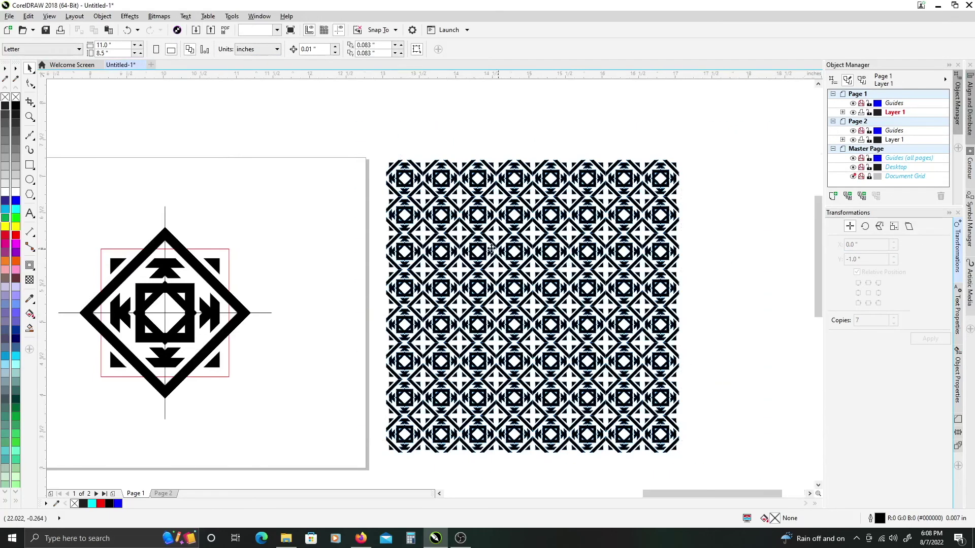
key(Return)
click(329, 257)
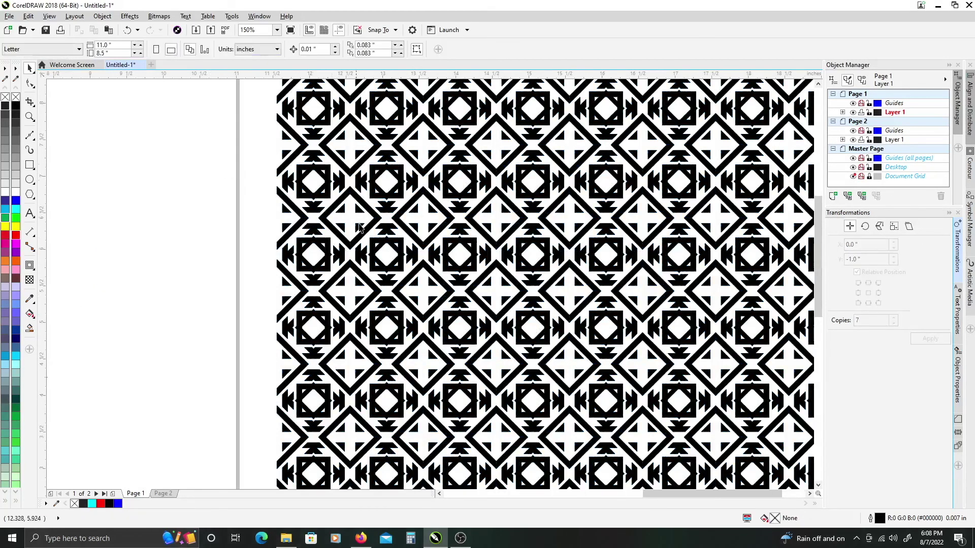
scroll(359, 227, up, 3)
scroll(496, 248, down, 3)
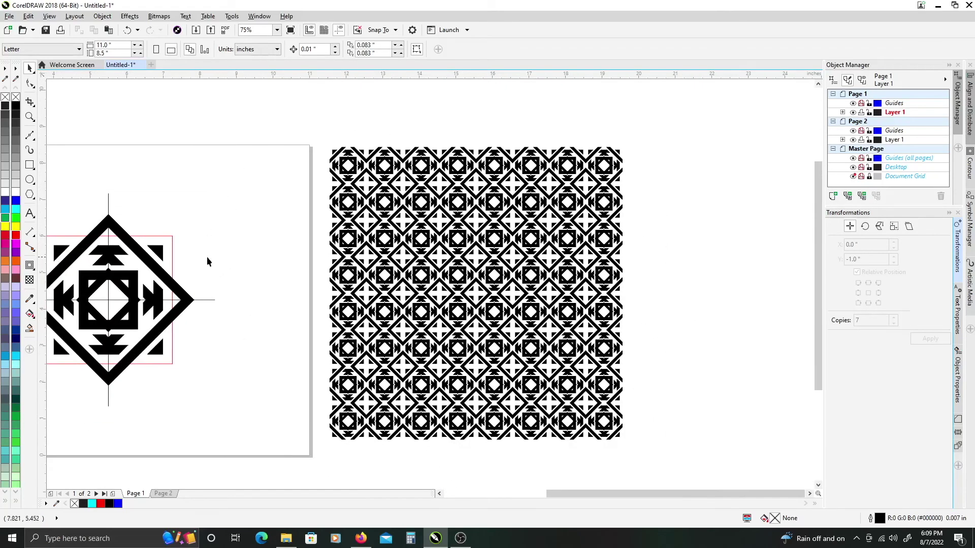
scroll(193, 247, left, 2)
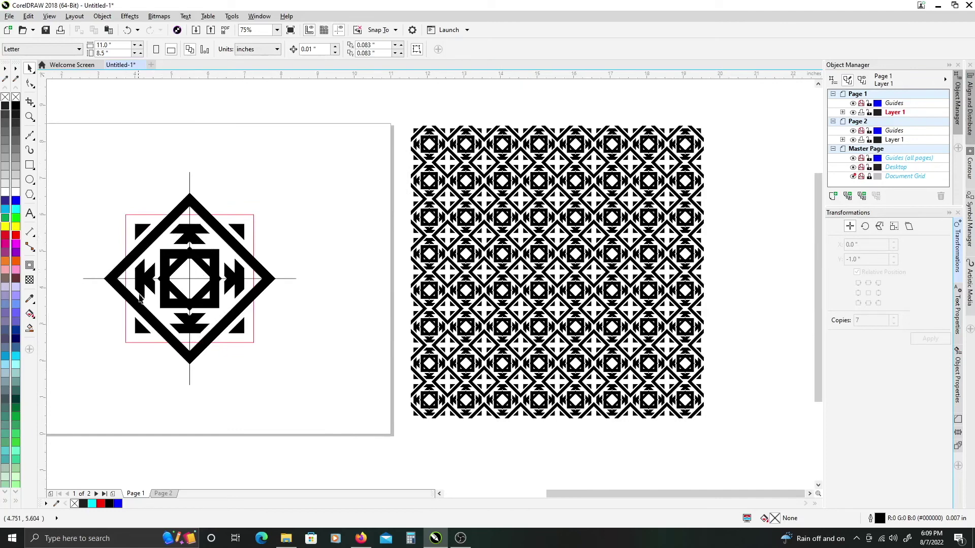